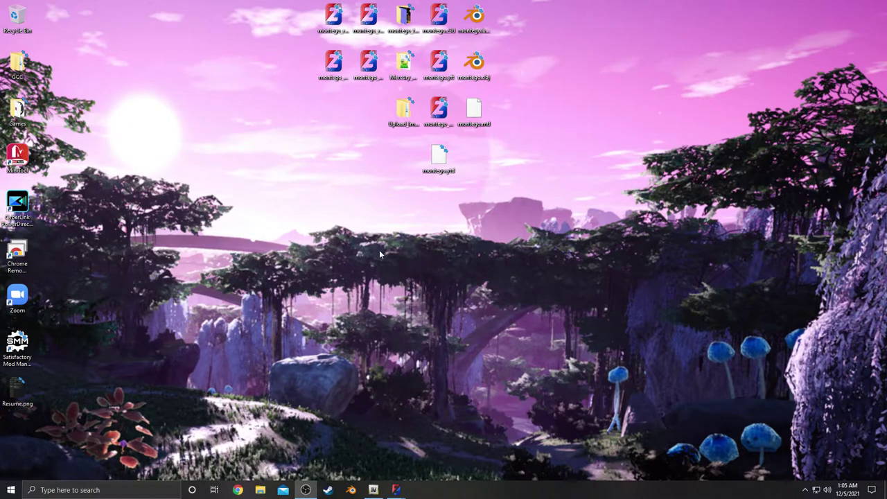
Bring the montego ZModeler window to the front and orbit to a side-on view
click(411, 341)
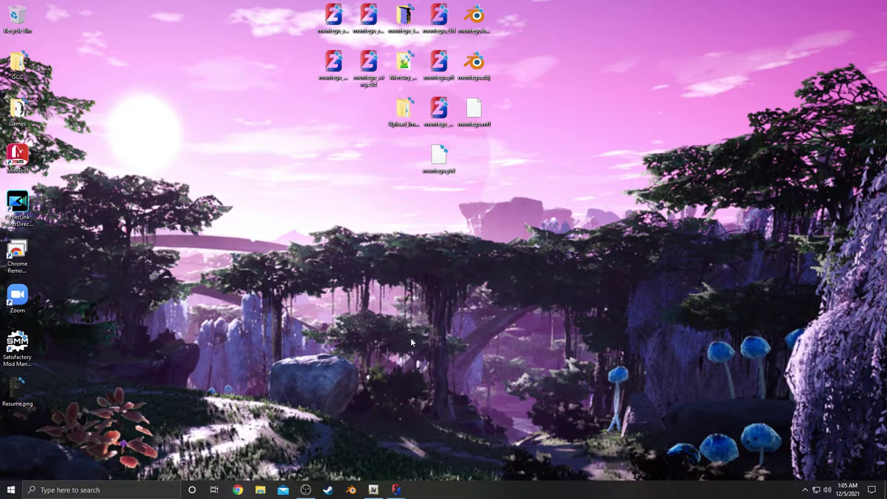
click(374, 490)
click(373, 489)
mouse_move(395, 489)
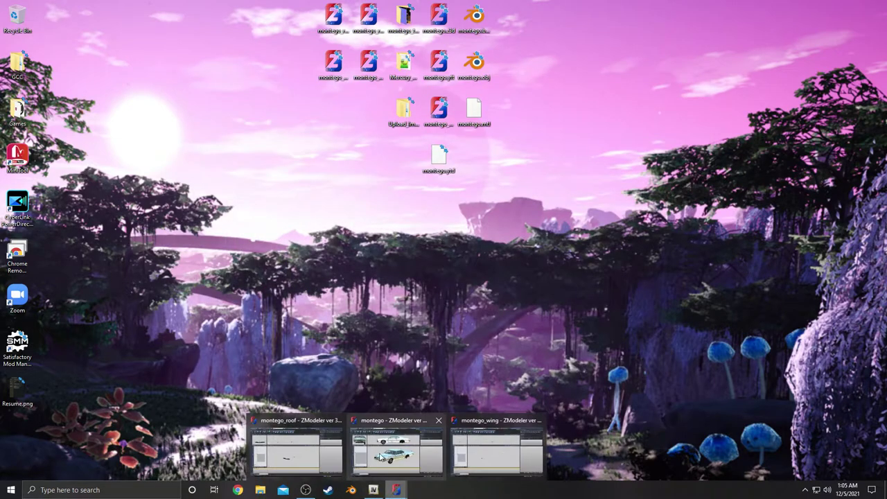
click(410, 452)
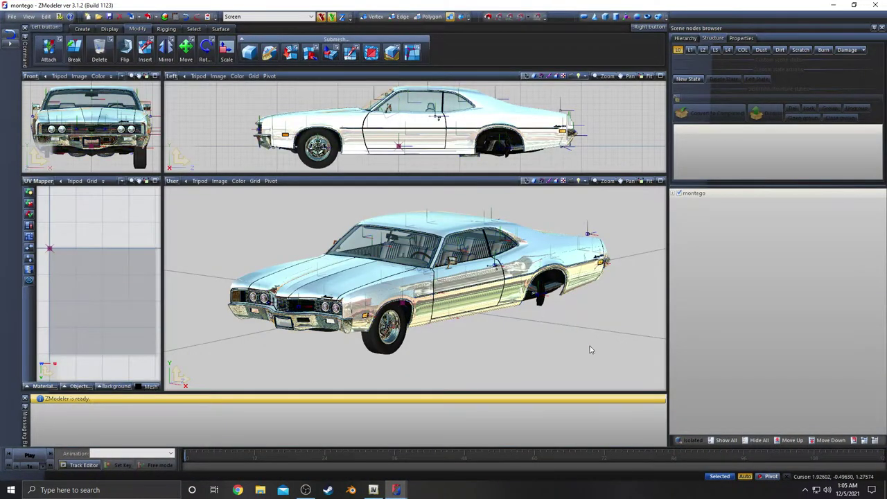
middle_drag(558, 246, 600, 229)
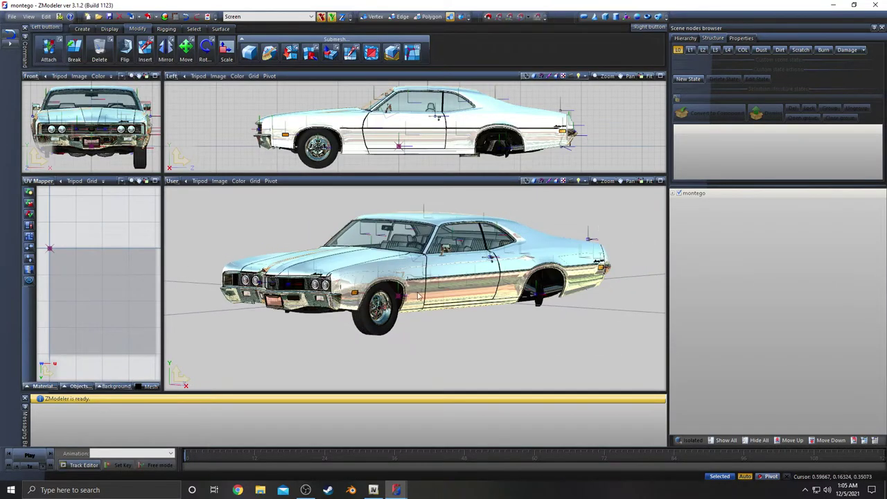
Expand montego, chassis, mod_col_1 and mod_col_2 in the node tree, then hide all objects
click(674, 193)
click(682, 202)
scroll(687, 211, up, 1)
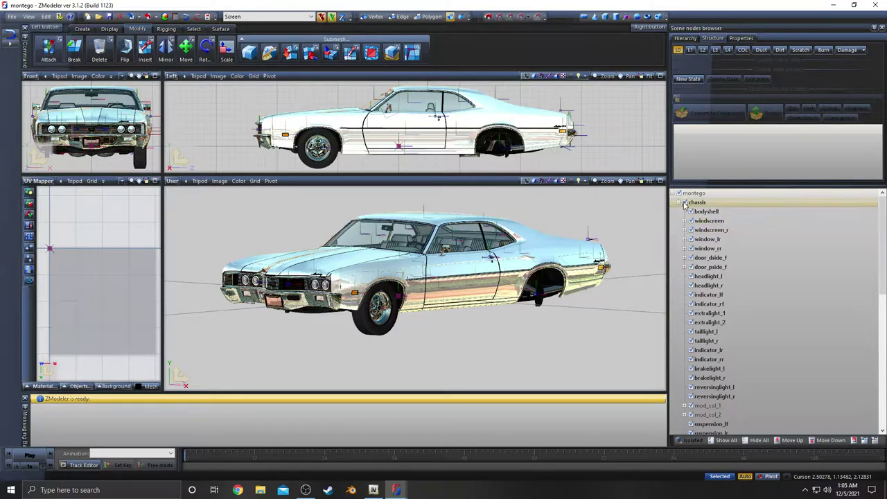
scroll(690, 207, down, 5)
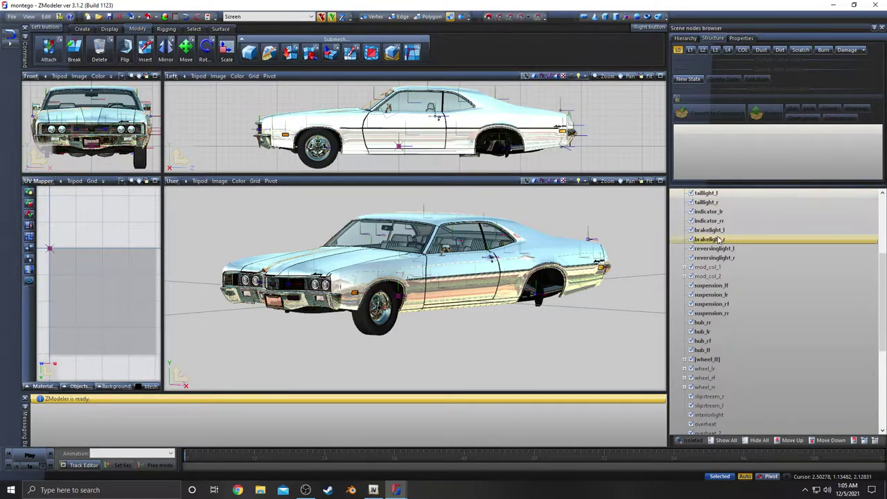
click(685, 276)
click(684, 267)
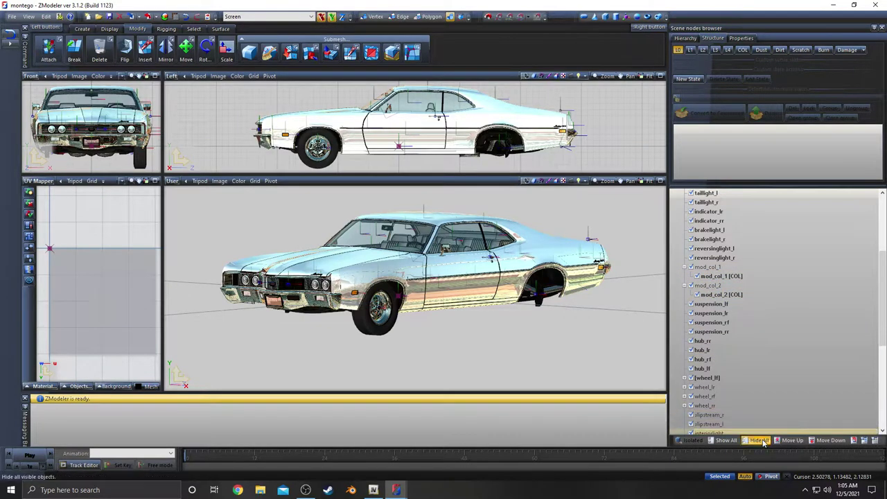
click(760, 440)
Hide the mod_col collision meshes and mod_col_1, and briefly show then hide the chassis
click(697, 276)
click(697, 294)
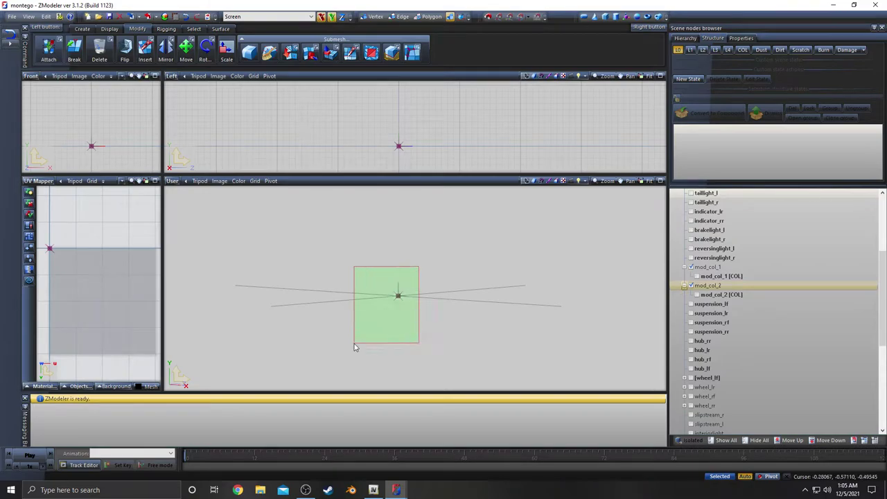
scroll(690, 294, up, 1)
click(690, 294)
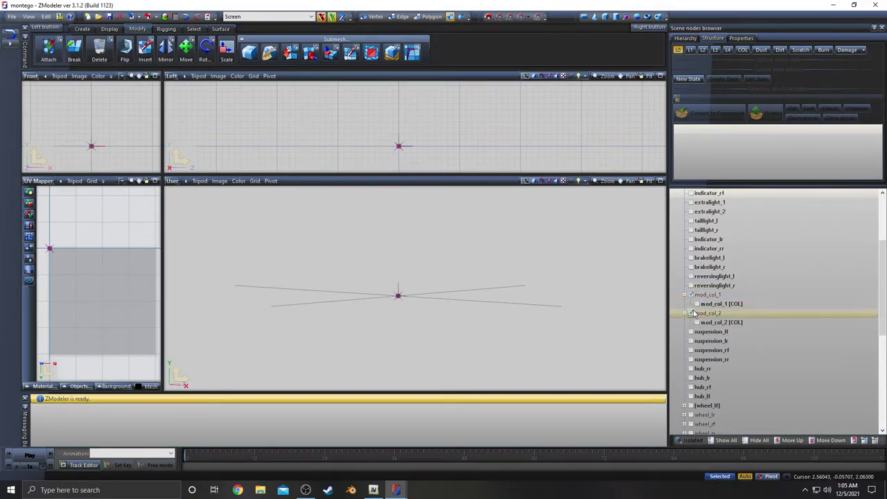
scroll(728, 290, up, 4)
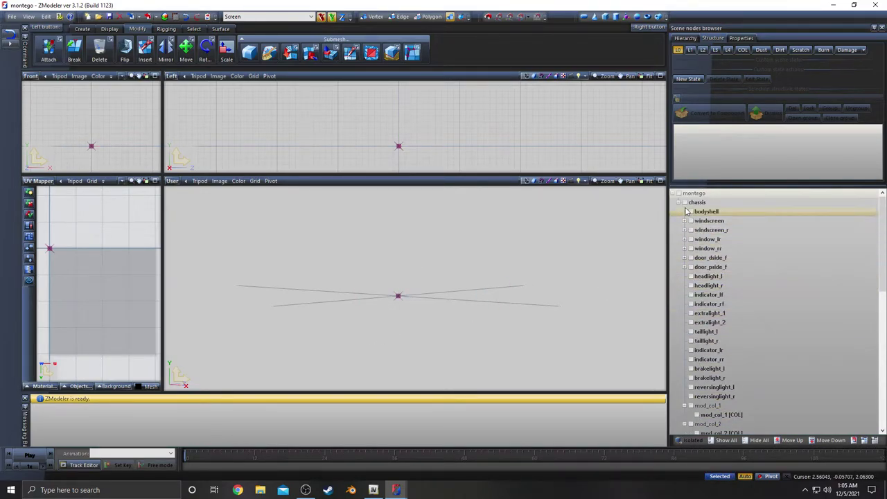
click(685, 202)
click(623, 247)
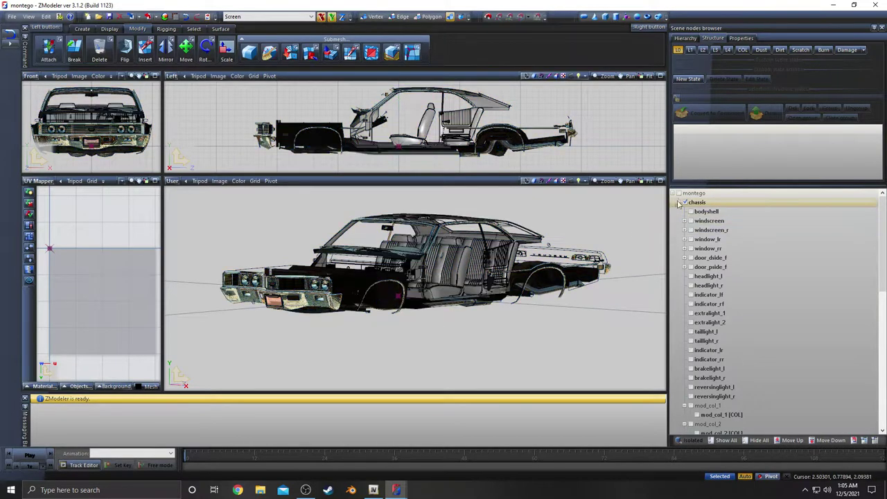
click(685, 202)
scroll(697, 243, down, 6)
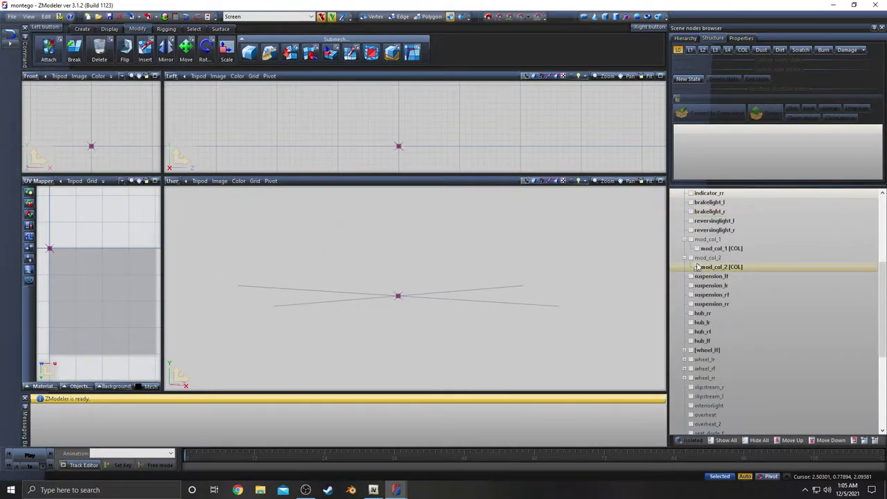
Enable the COL filter and show mod_col_1, mod_col_1 [COL] and mod_col_2 [COL]
click(742, 49)
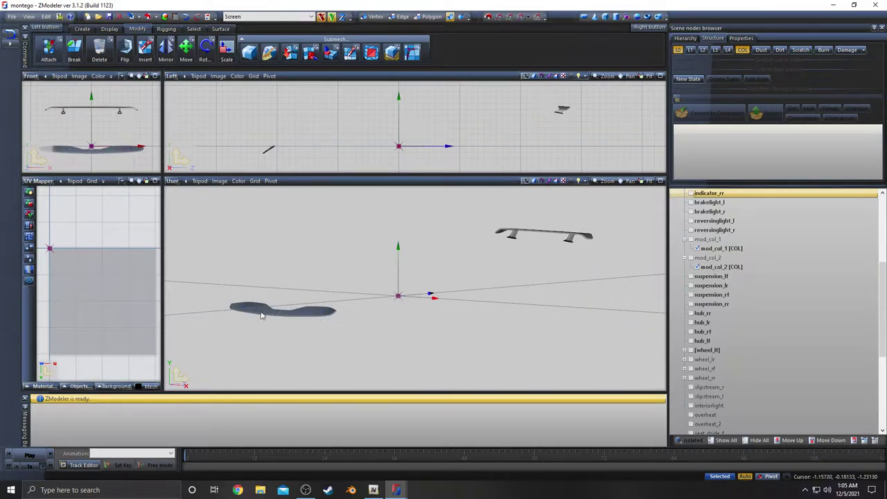
click(707, 249)
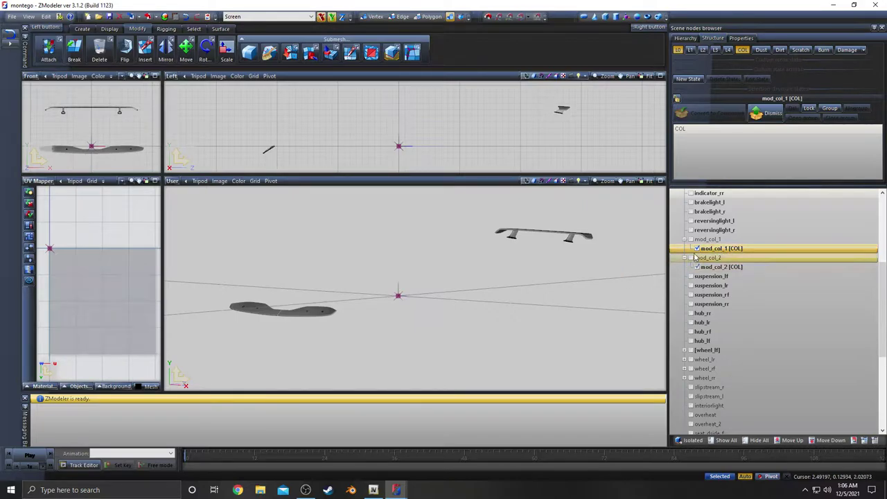
click(697, 268)
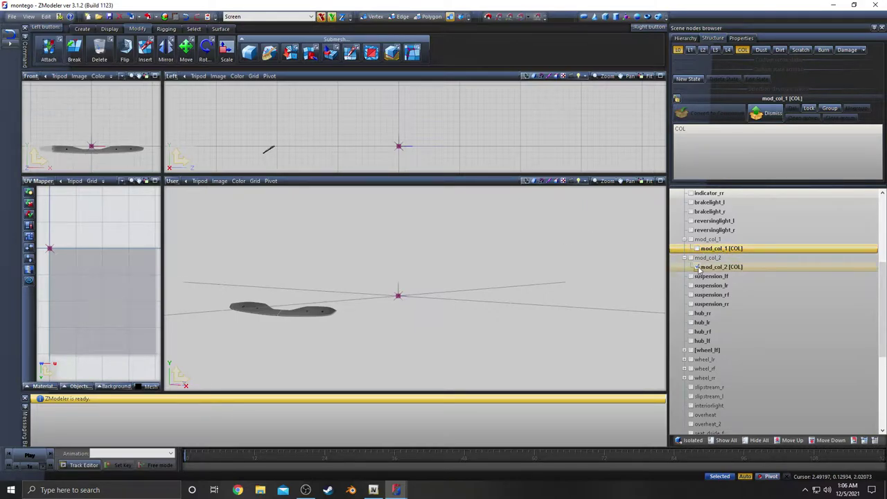
click(698, 267)
click(691, 258)
click(691, 239)
scroll(692, 258, up, 5)
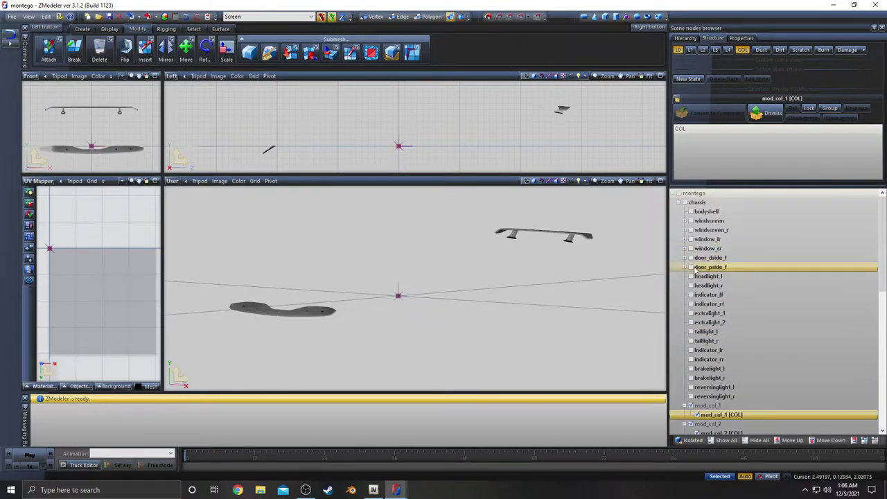
Briefly show door_dside_f, deselect it, and hide the driver-side front door again
click(691, 257)
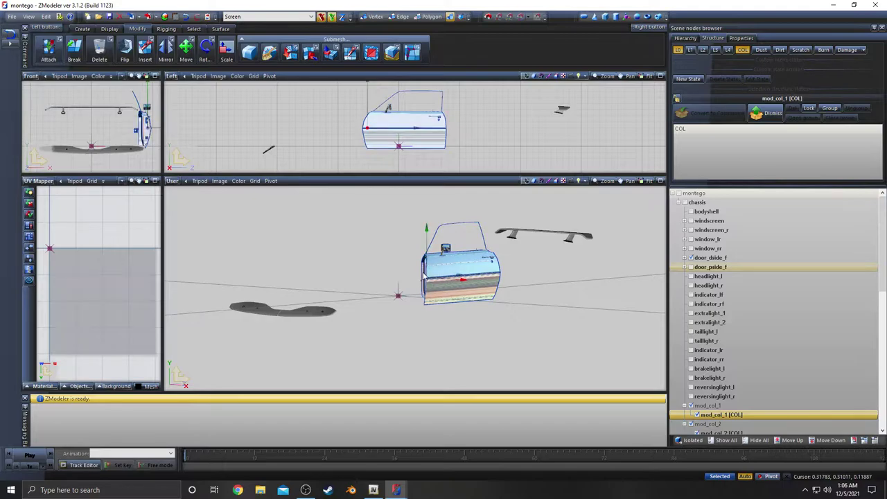
click(319, 307)
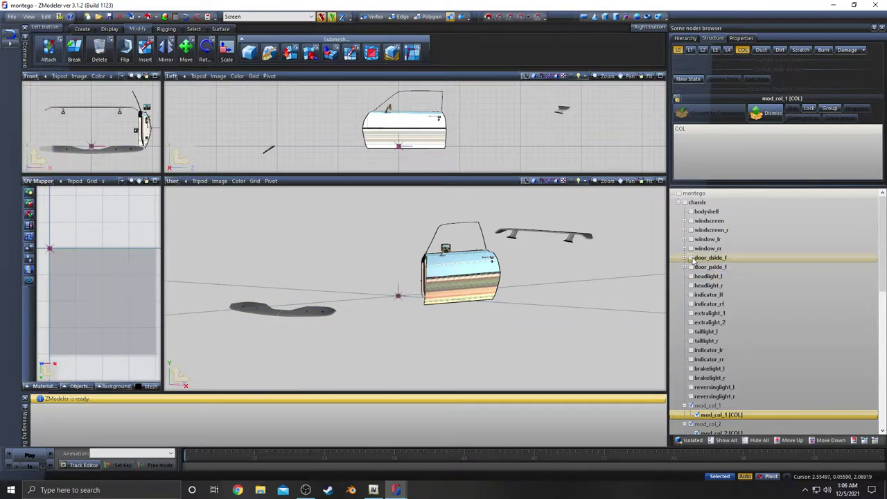
click(691, 258)
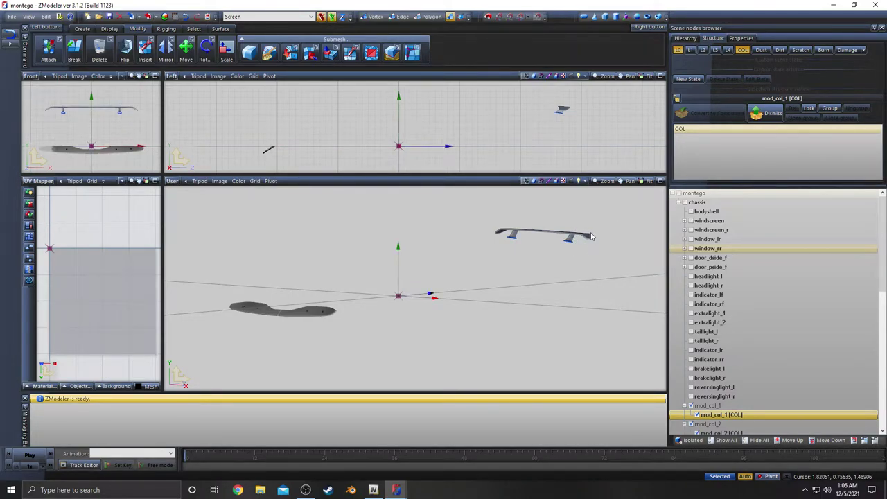
Select the spoiler collision polygons in polygon mode and review their Properties
key(3)
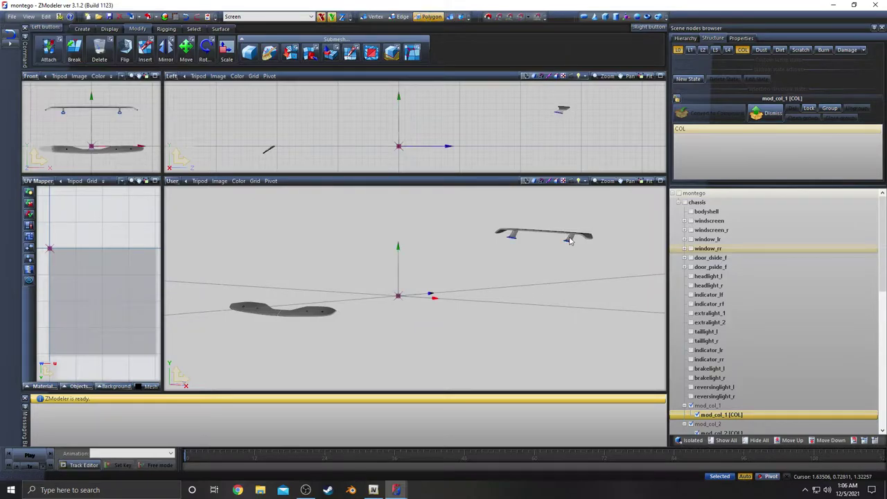
click(569, 240)
click(741, 38)
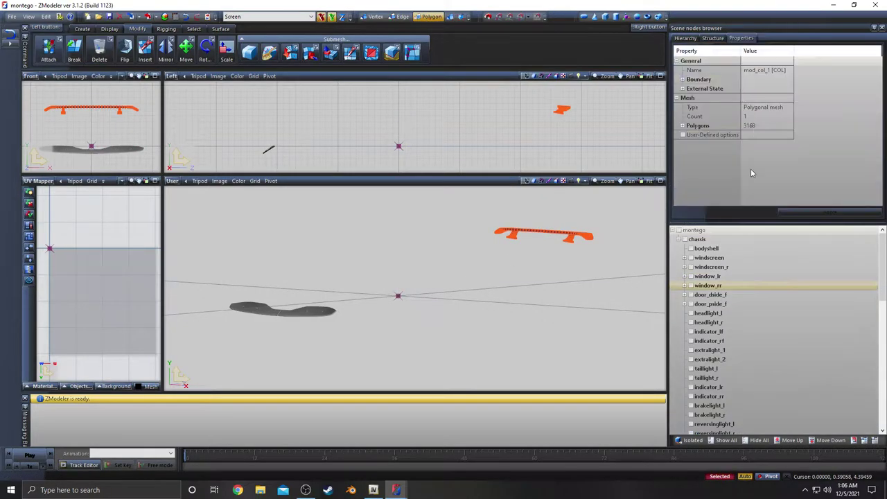
double_click(712, 136)
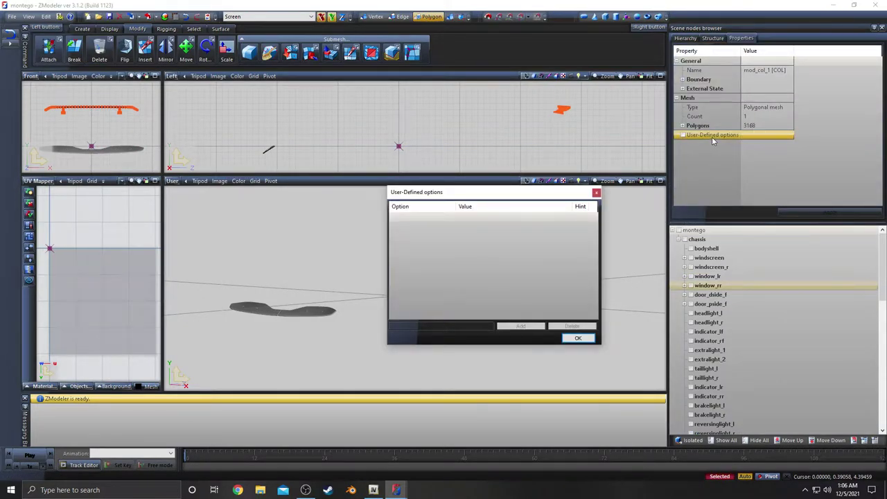
click(597, 193)
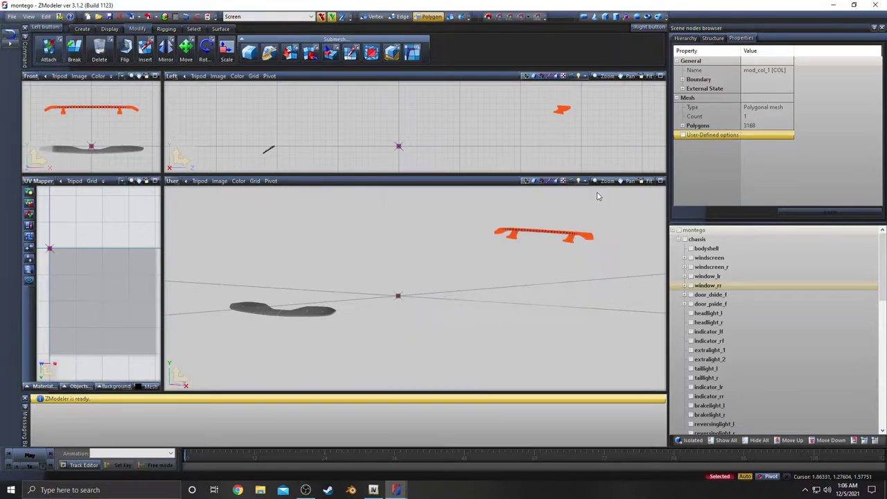
Confirm the External State ID reads 116, then deselect the spoiler polygons
double_click(702, 89)
click(748, 99)
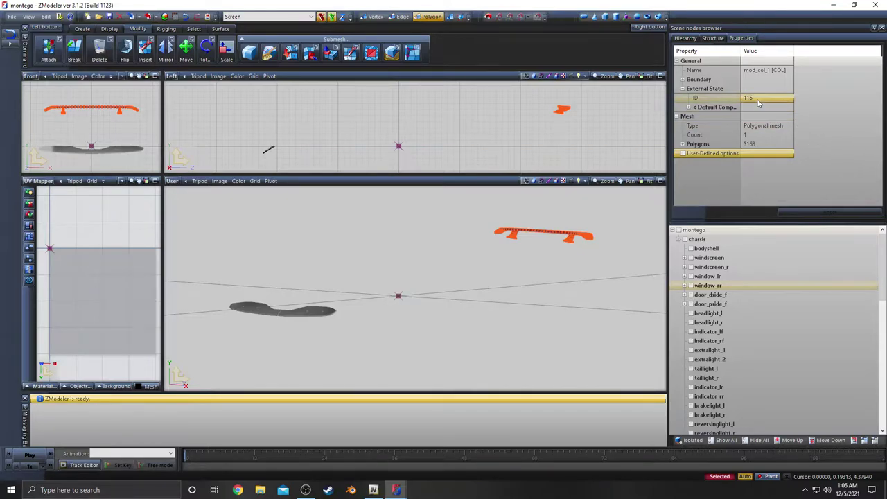
click(757, 99)
click(812, 102)
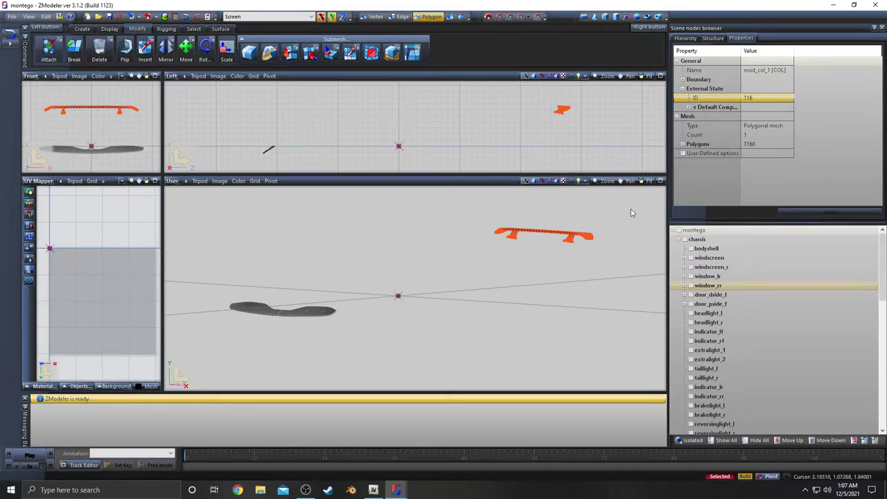
click(635, 247)
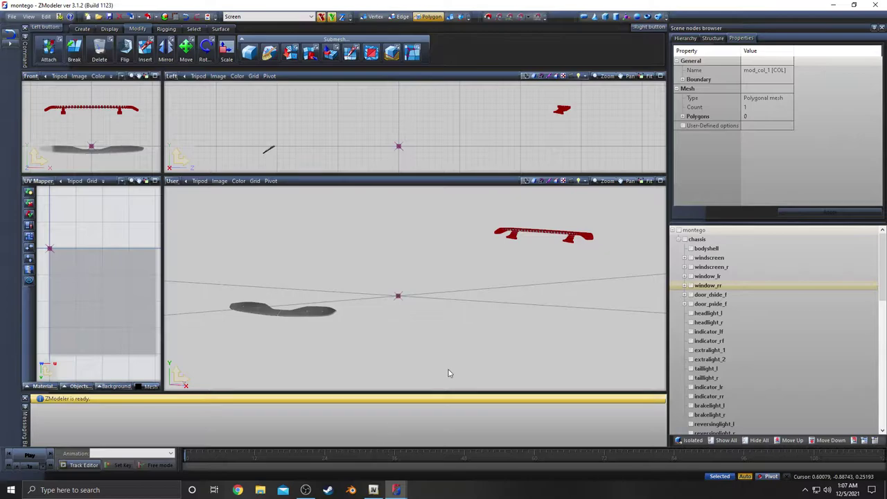
Open Misc_Information.txt from the Misc folder in Notepad++, declining the update prompt
key(super+e)
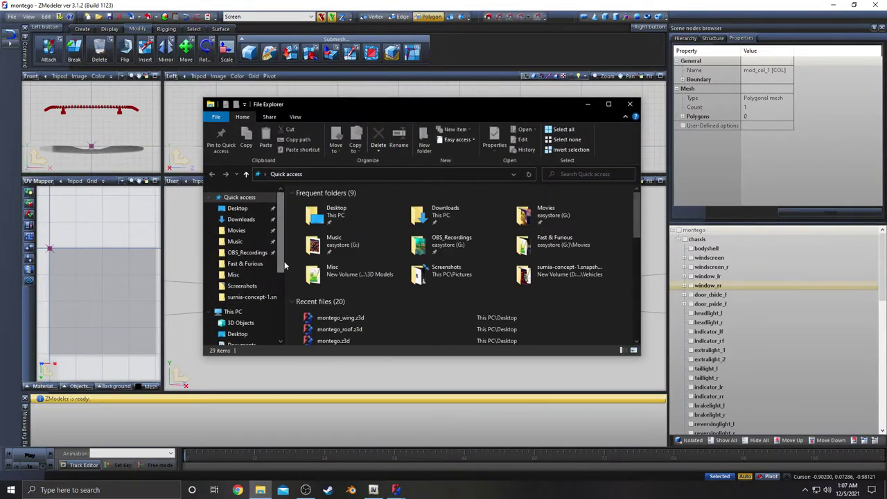
click(233, 275)
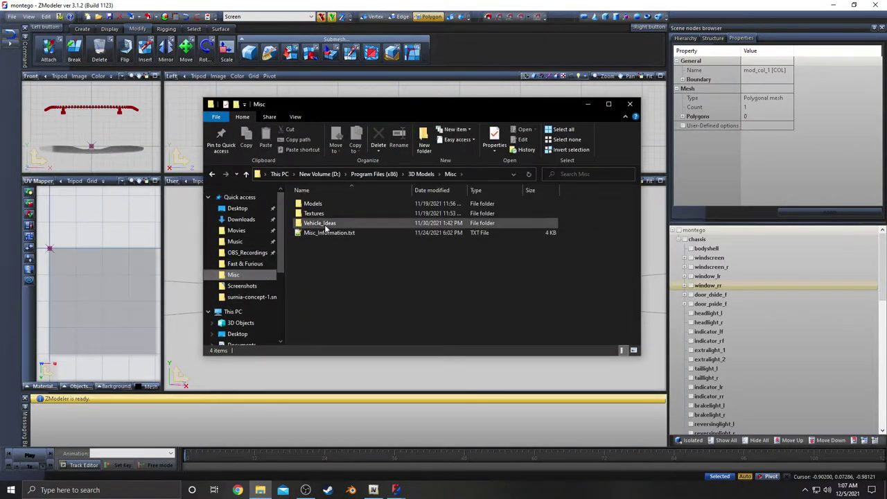
double_click(330, 233)
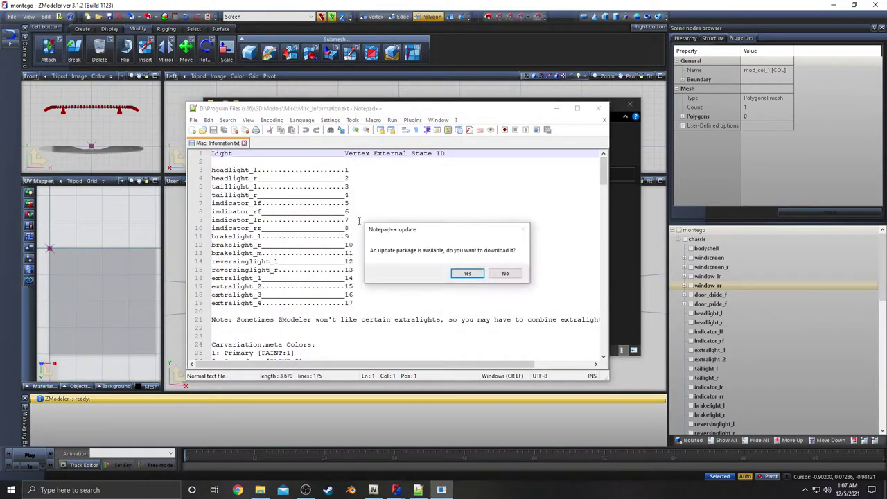
scroll(347, 277, down, 5)
click(507, 275)
Read the collision notes listing External State ID 116 for bullet holes, then close Notepad++
scroll(364, 237, down, 3)
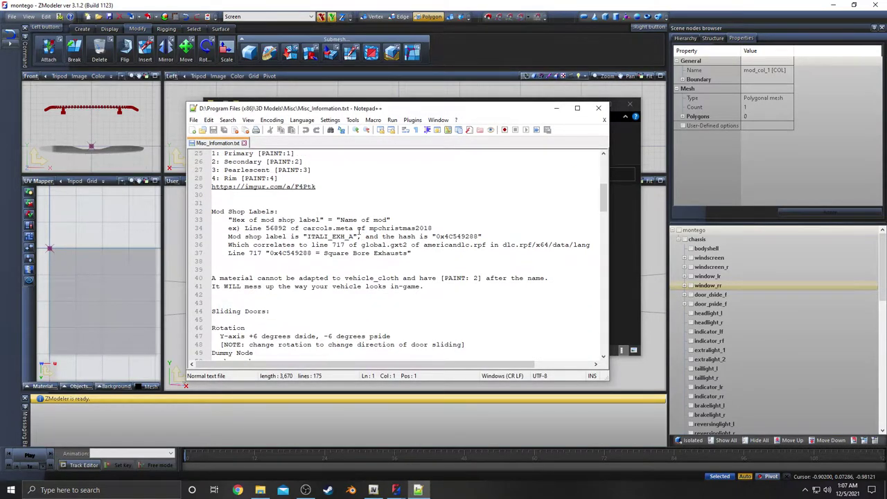
scroll(354, 228, down, 11)
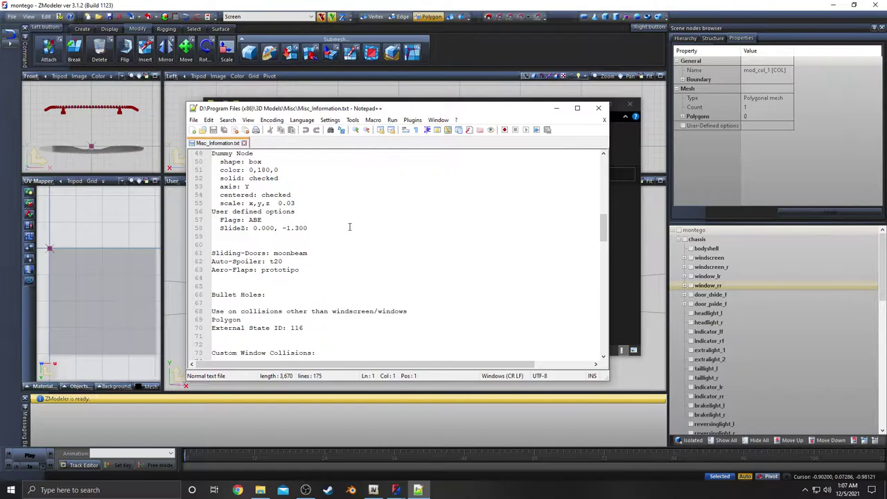
scroll(350, 227, down, 2)
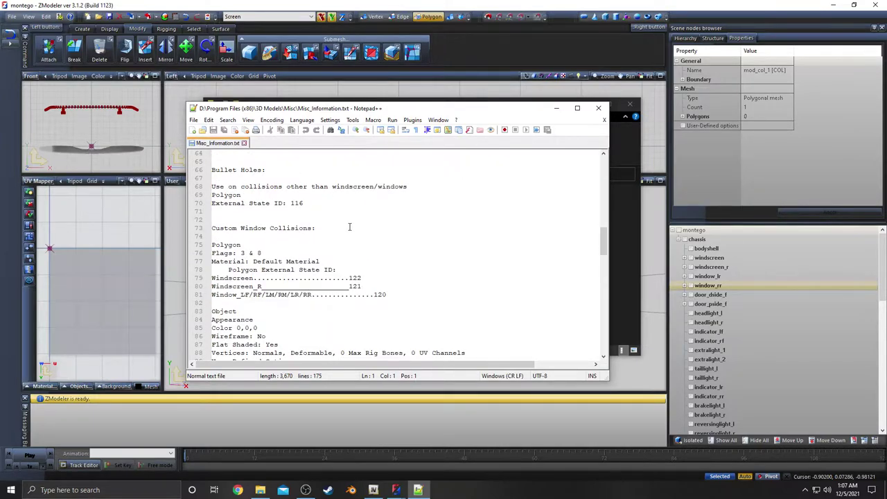
scroll(350, 227, down, 2)
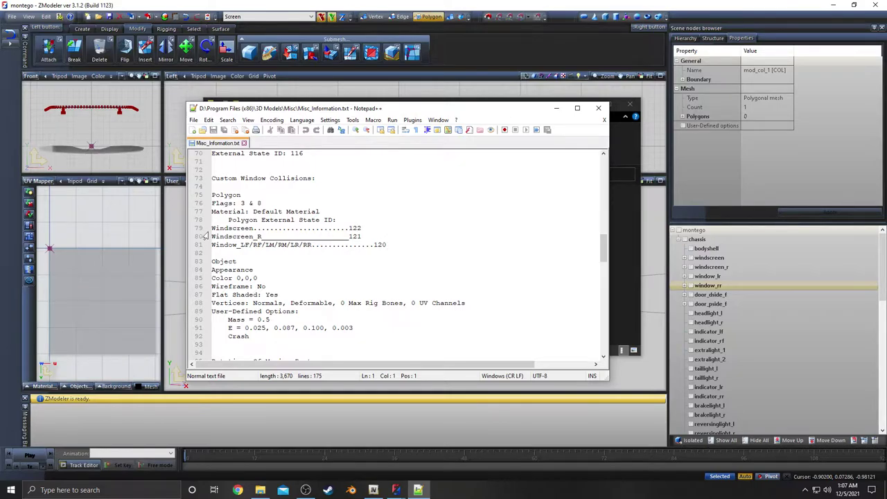
scroll(247, 248, up, 3)
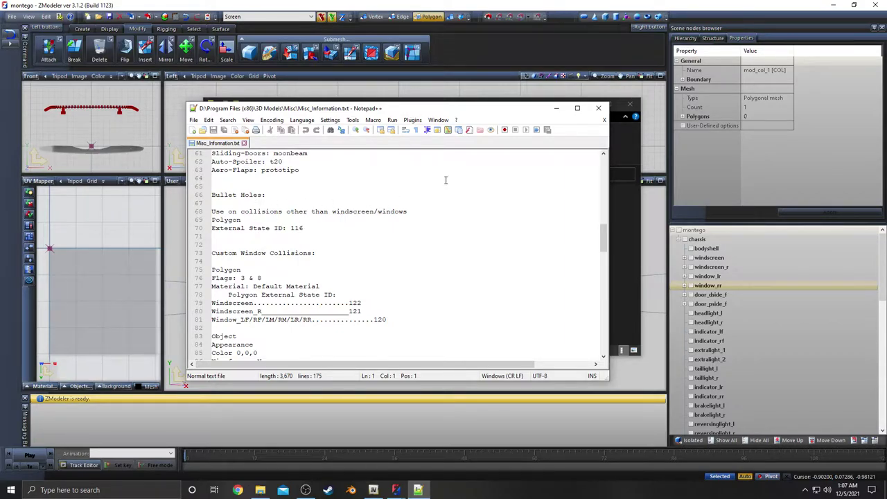
click(244, 143)
click(598, 108)
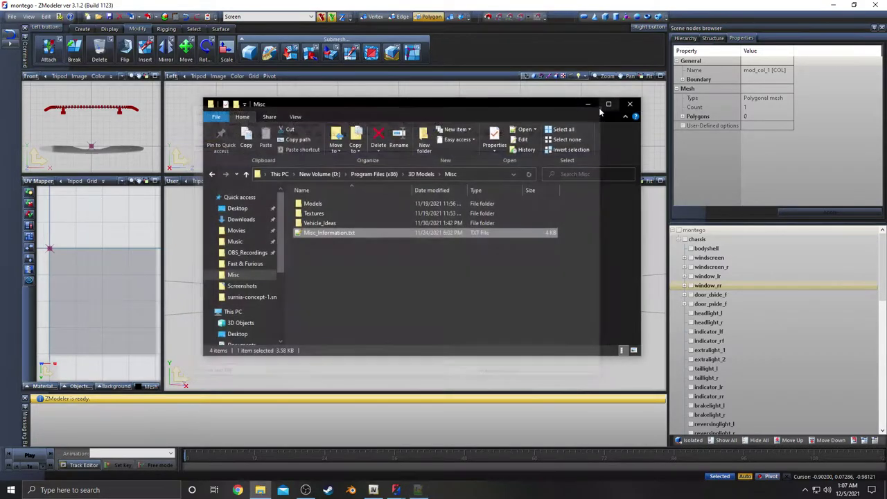
Close the Misc folder, check mod_col_1's E and Mass values in object mode, then deselect everything
click(629, 104)
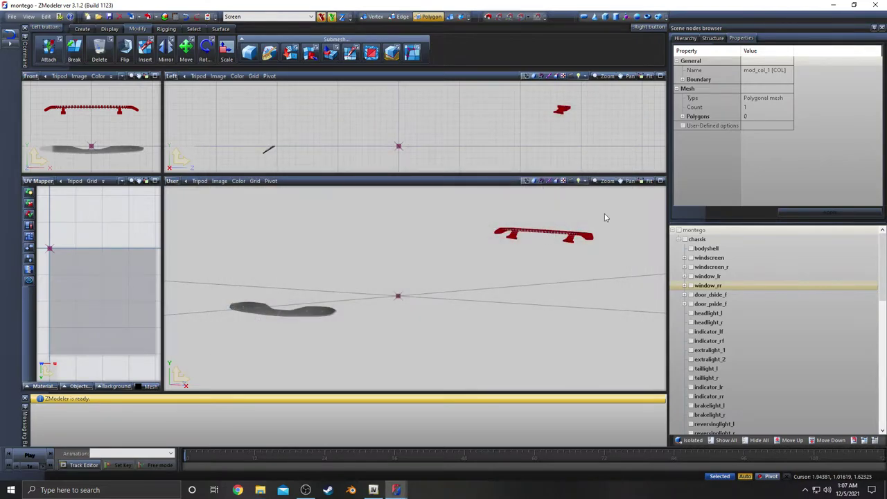
click(451, 16)
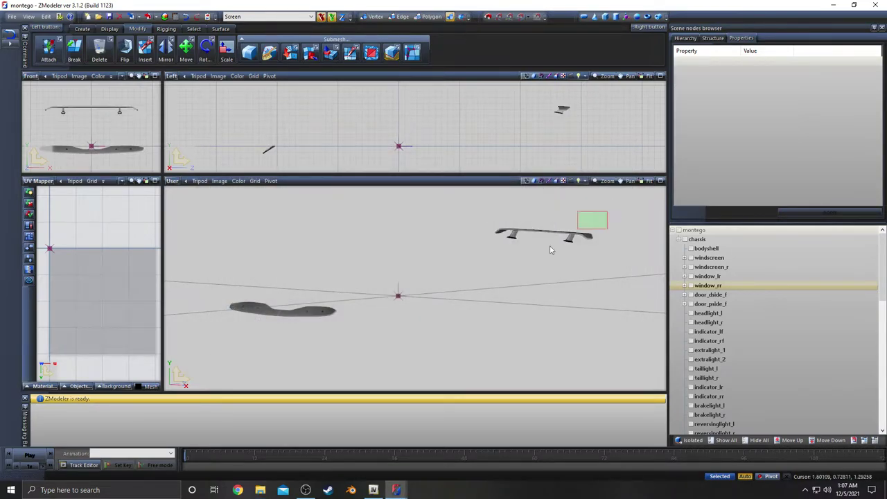
scroll(746, 137, down, 1)
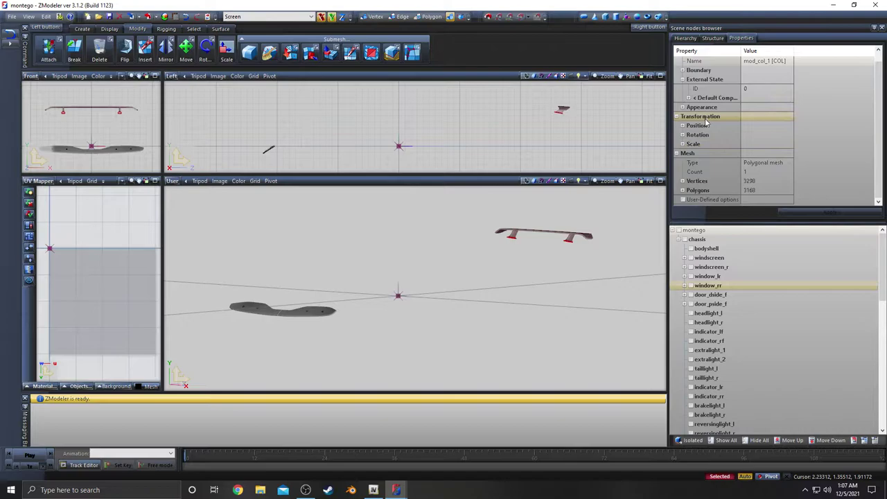
double_click(717, 200)
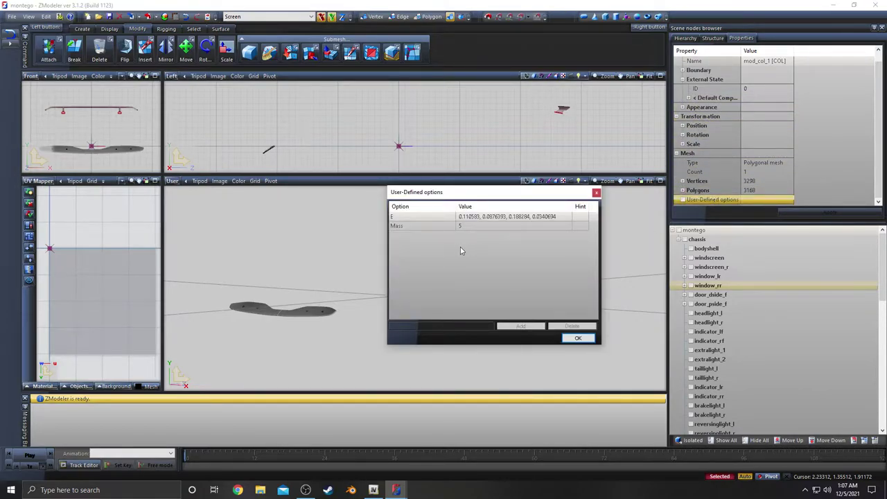
click(596, 192)
mouse_move(618, 245)
mouse_down()
mouse_move(650, 281)
mouse_move(632, 252)
mouse_up()
scroll(734, 296, down, 10)
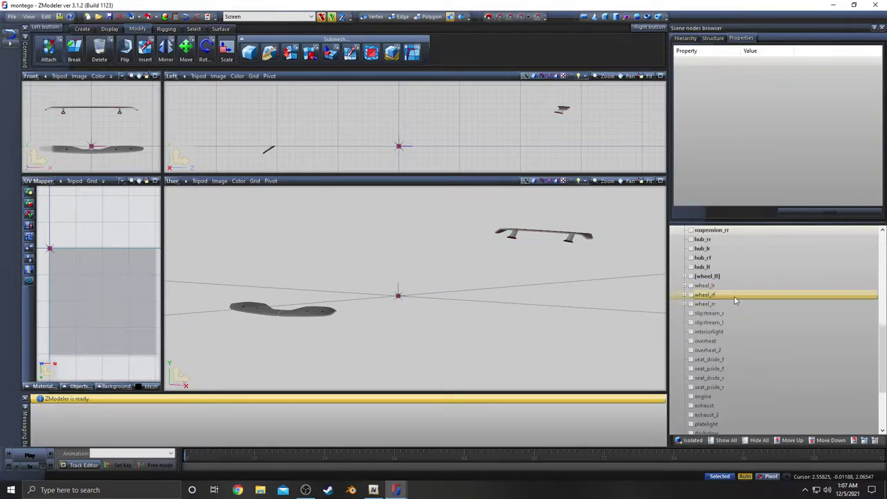
scroll(727, 300, up, 2)
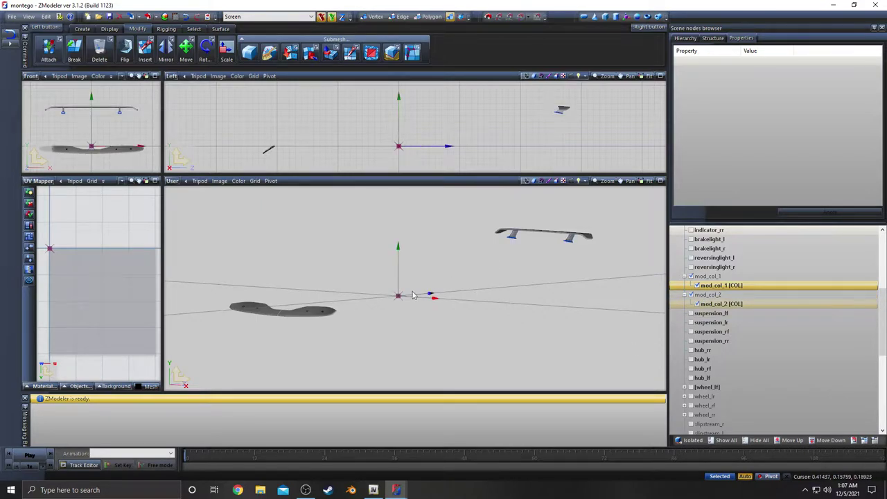
click(409, 297)
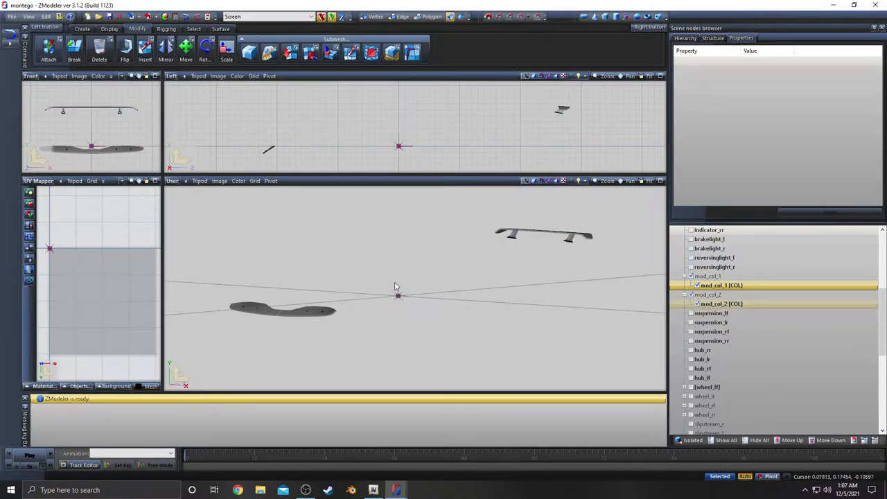
click(836, 10)
mouse_move(396, 490)
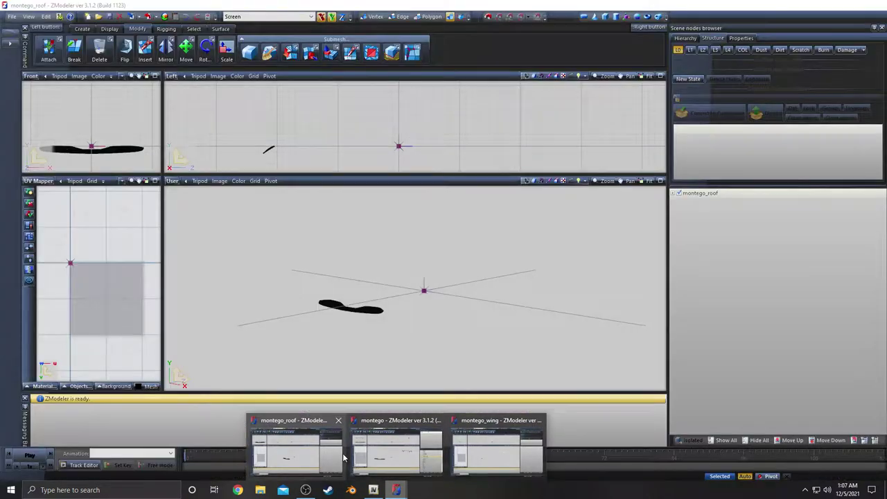
click(343, 457)
scroll(350, 351, up, 5)
click(679, 194)
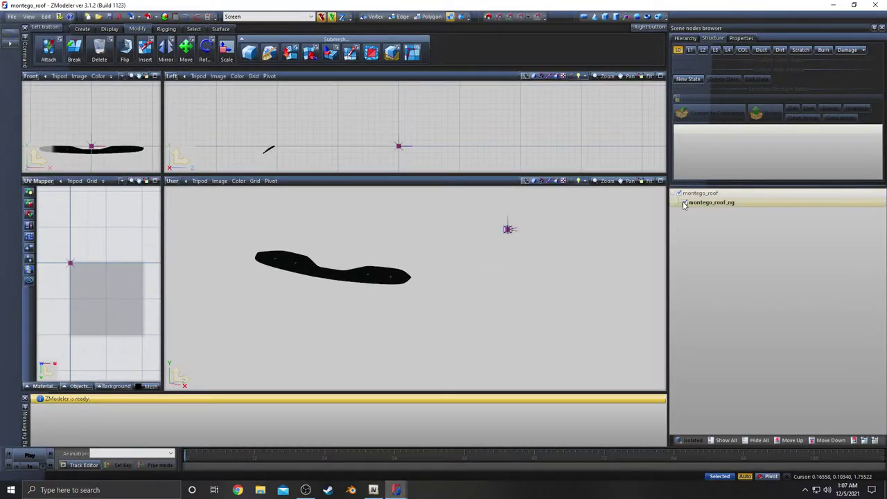
click(728, 205)
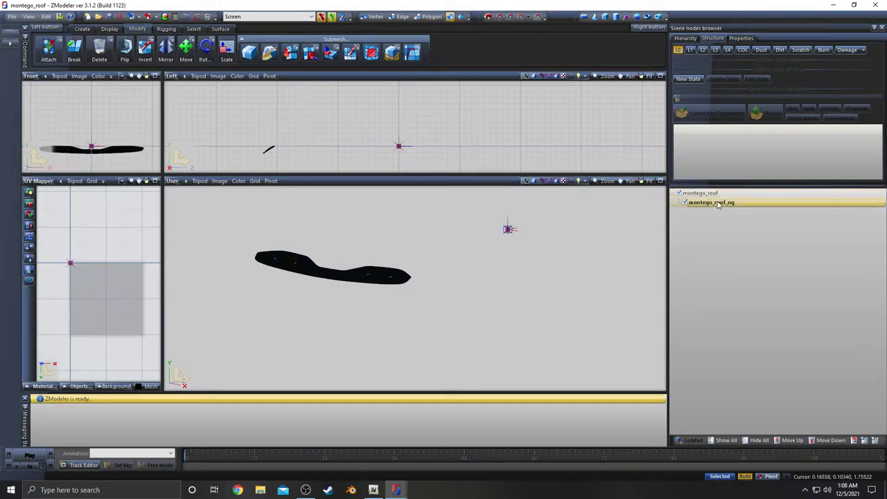
scroll(486, 331, down, 1)
scroll(486, 322, up, 2)
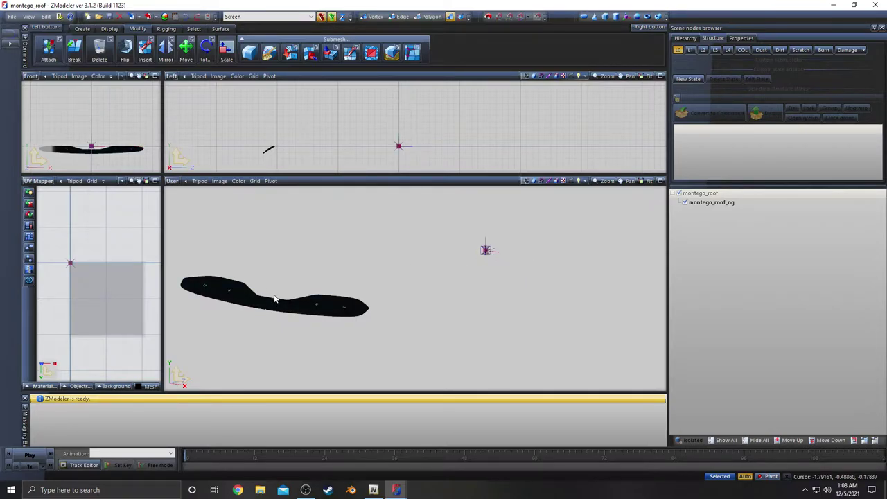
Return to the montego scene and briefly show then hide the chassis
mouse_move(394, 486)
click(425, 438)
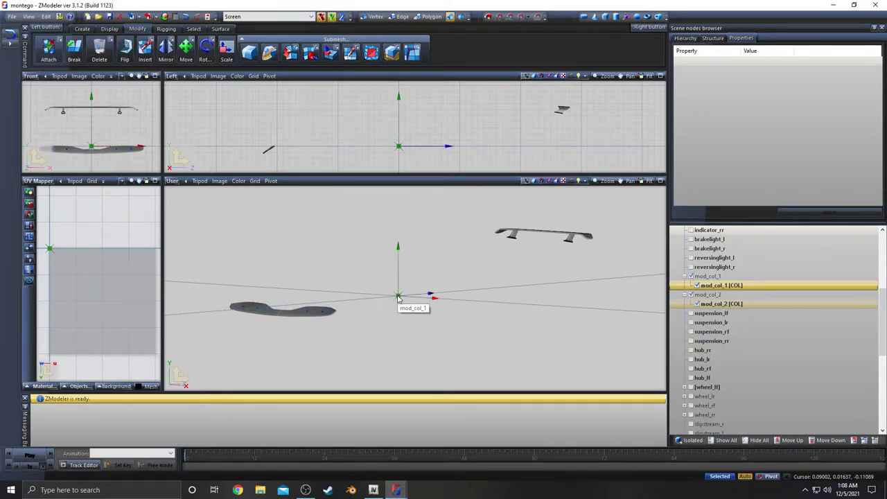
scroll(715, 301, up, 6)
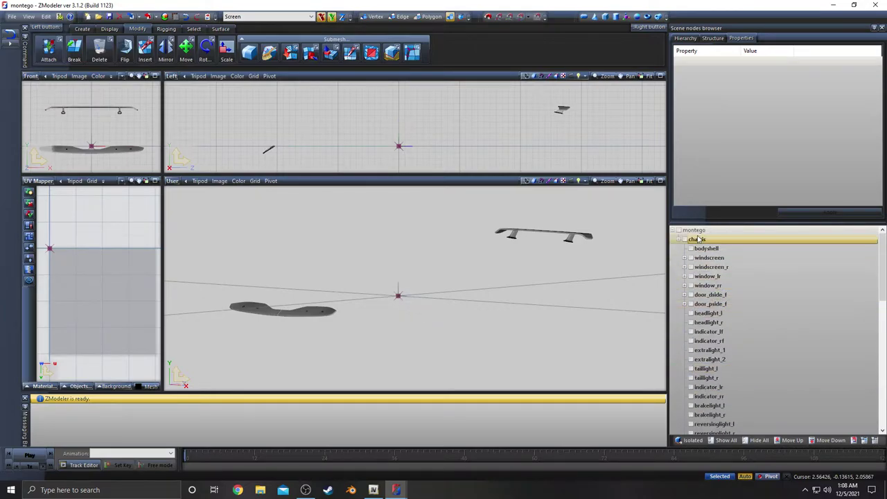
click(685, 240)
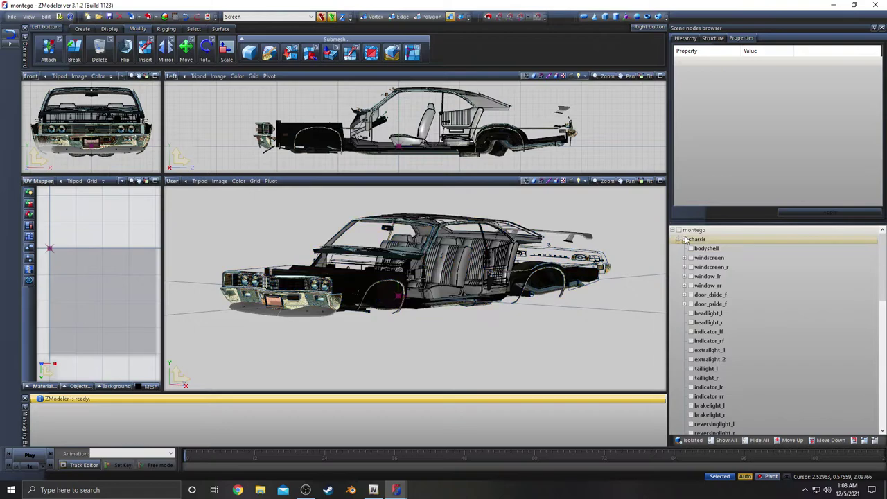
click(685, 239)
Show door_dside_f, select and deselect it, then hide the door again
click(690, 294)
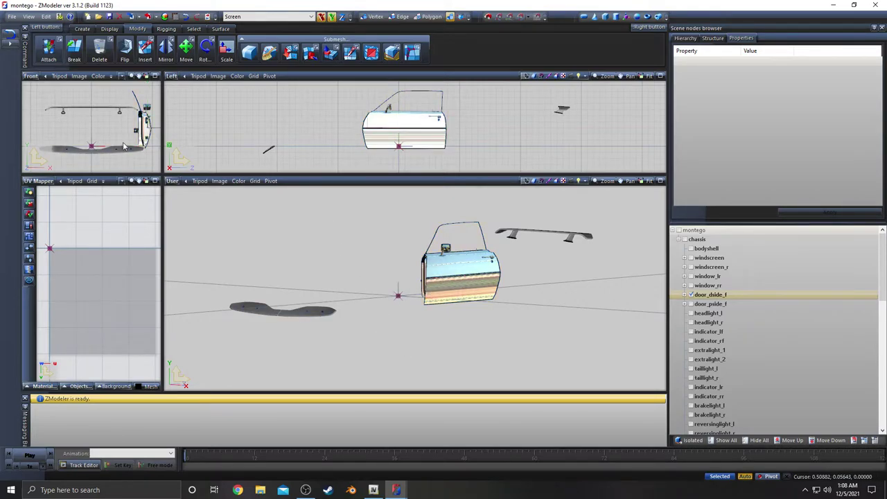
scroll(123, 146, down, 5)
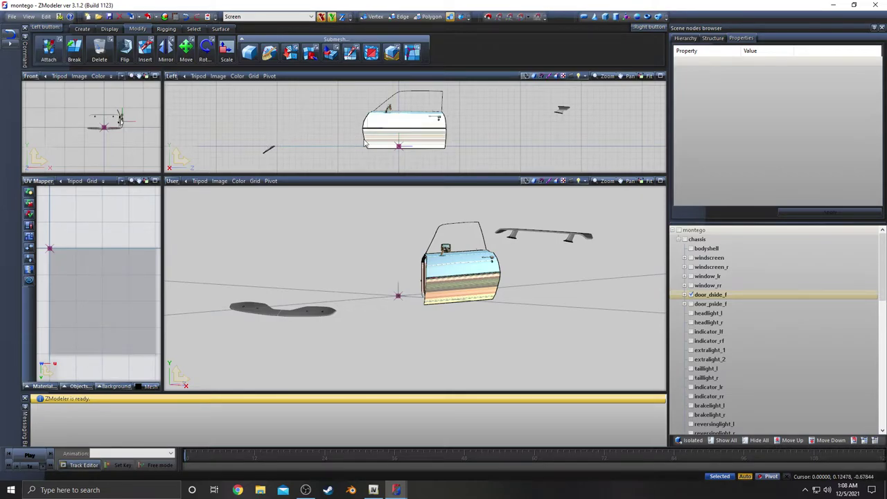
click(367, 144)
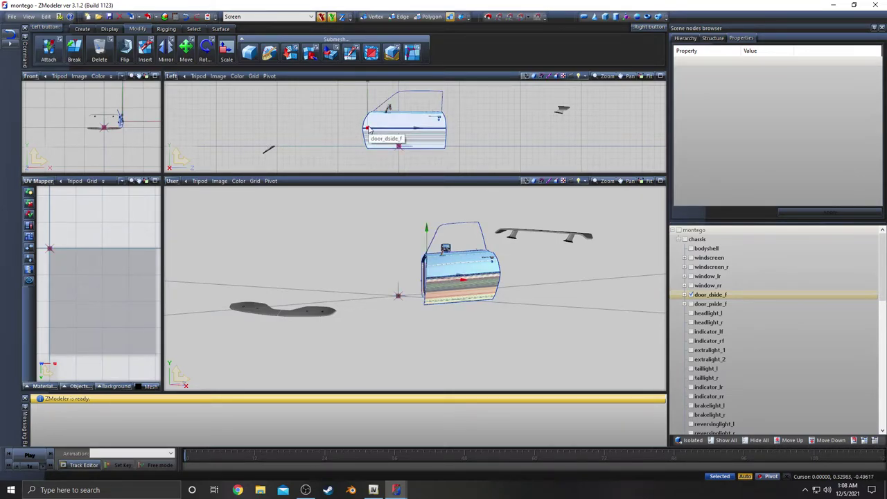
click(526, 208)
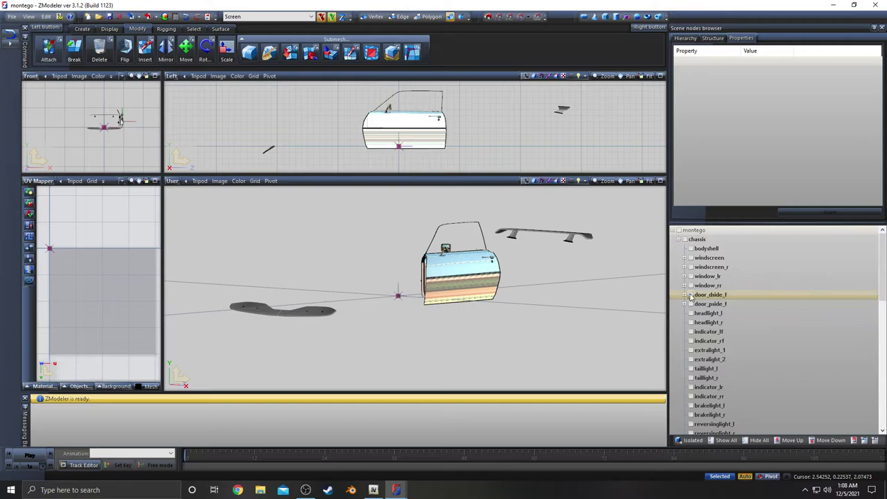
click(691, 295)
scroll(721, 309, down, 5)
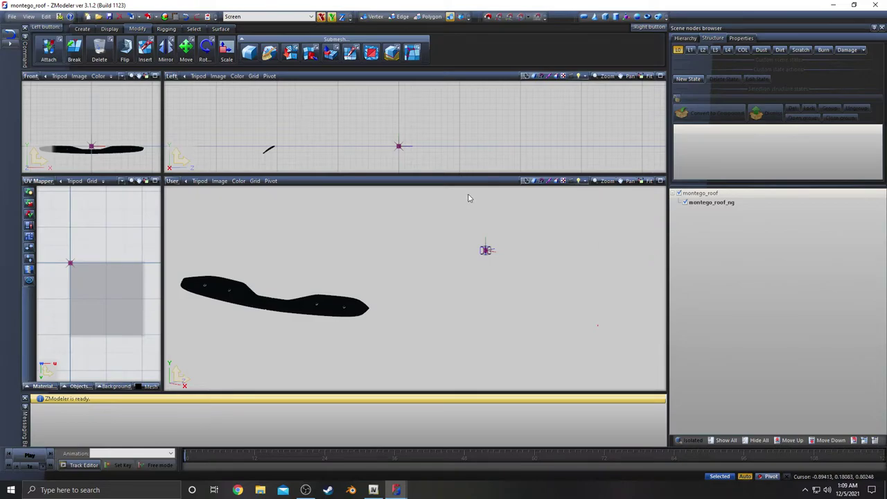
Select montego_roof_ng with its montego_roof parent and toggle its L0 level mesh off and on
click(693, 203)
click(716, 205)
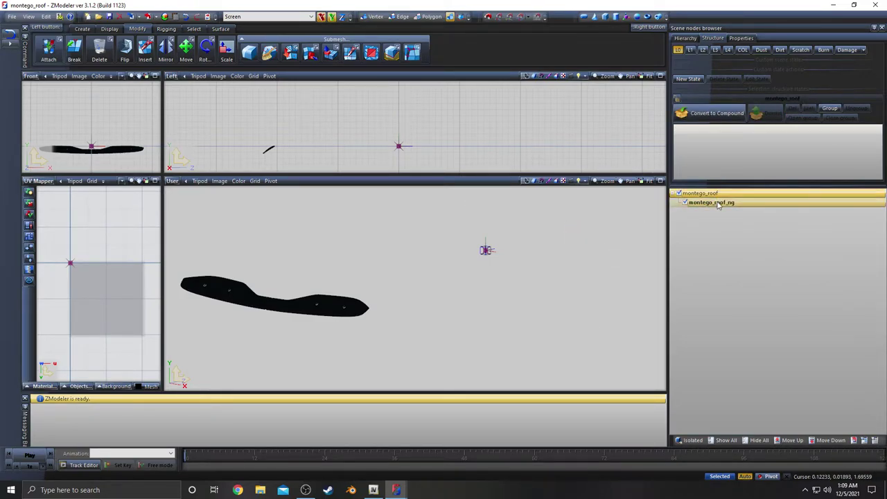
click(714, 113)
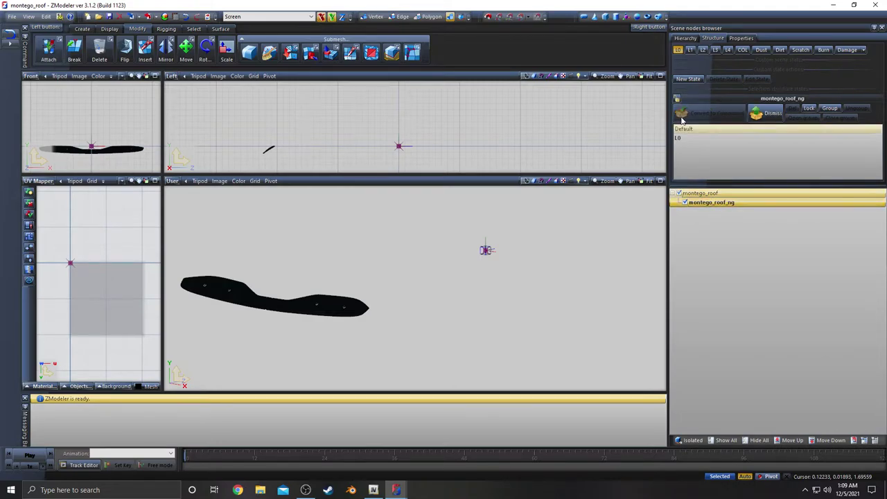
click(681, 138)
click(678, 49)
click(678, 49)
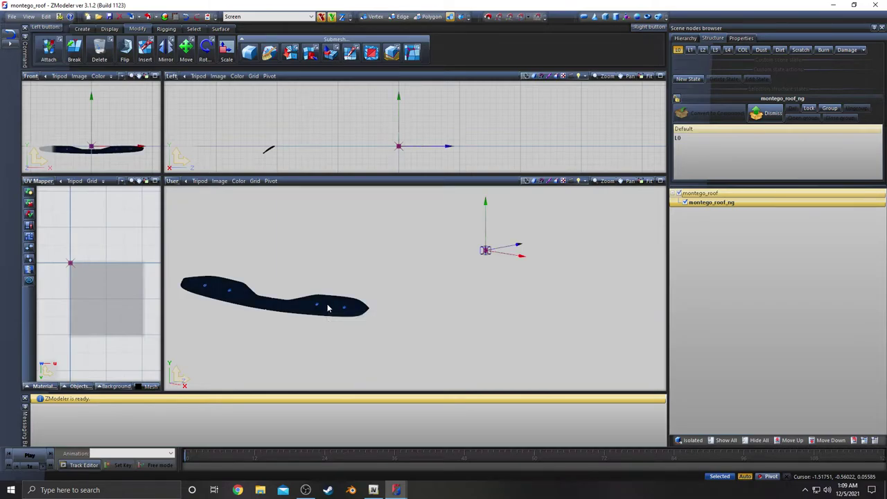
middle_drag(410, 303, 326, 326)
Review the loaded chrome and front_splitter_carbon materials, then close the material and texture browsers
click(164, 16)
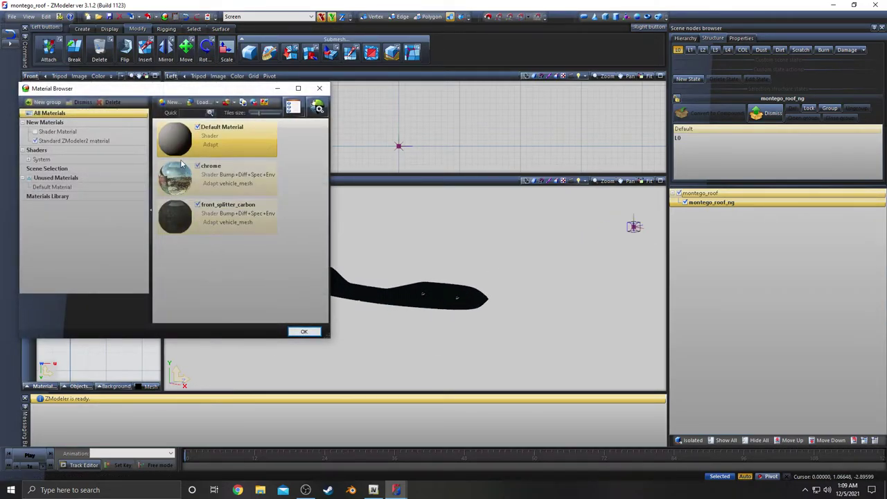
click(304, 332)
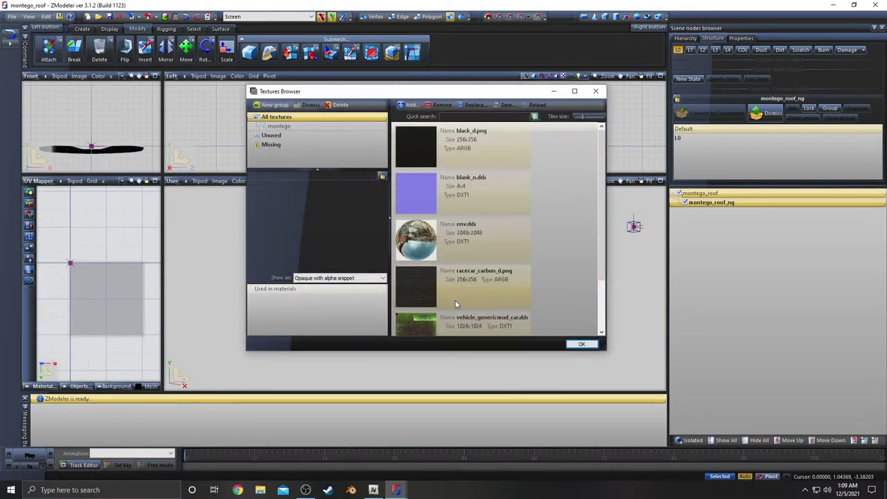
click(587, 346)
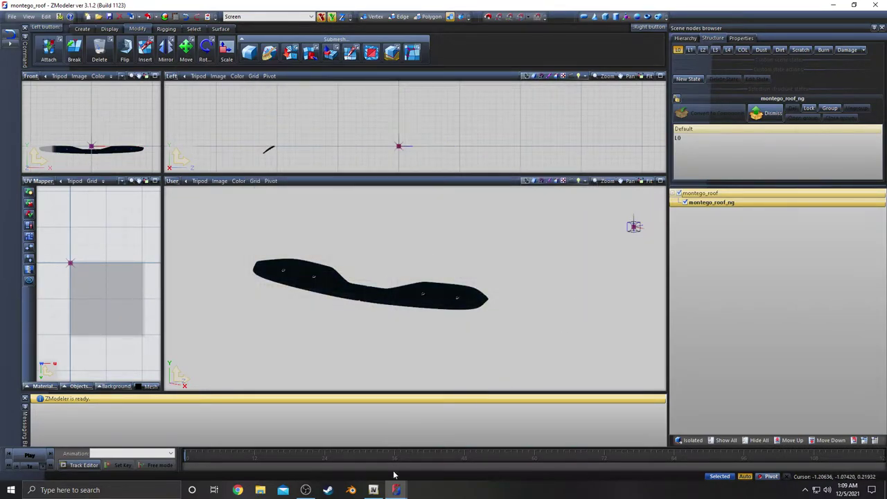
mouse_move(396, 489)
click(409, 455)
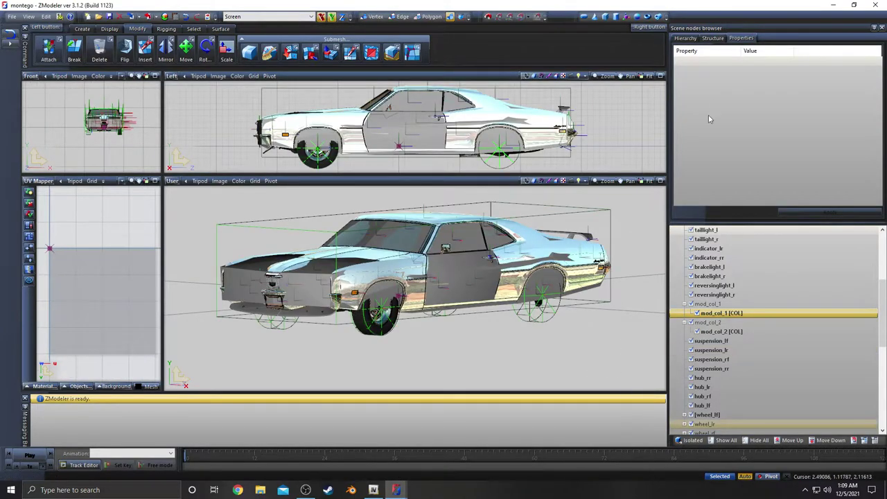
click(713, 38)
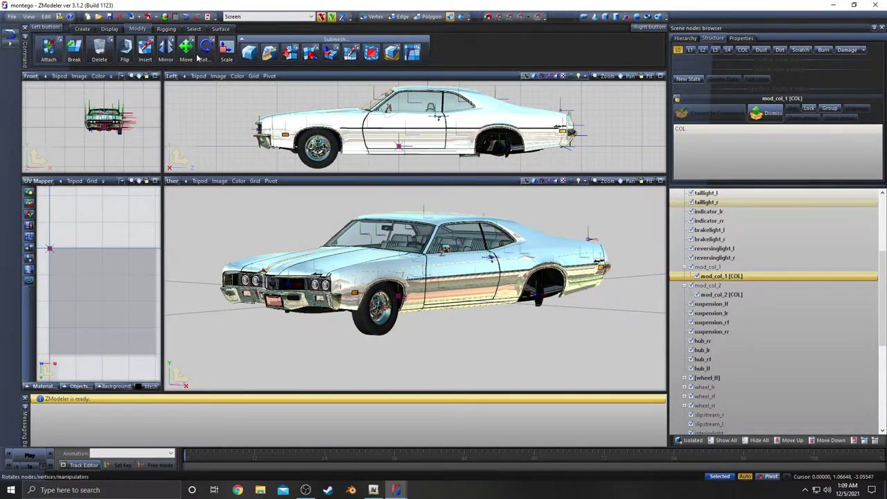
click(396, 490)
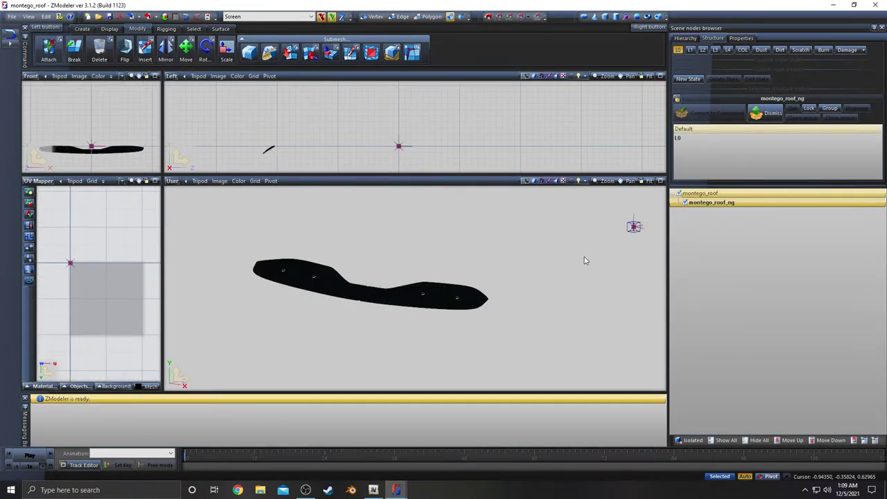
In OpenIV, preview montego.ytd textures carbon_mesh_shader_spec, plate01_n and racecar_carbon_d, then cancel
click(373, 490)
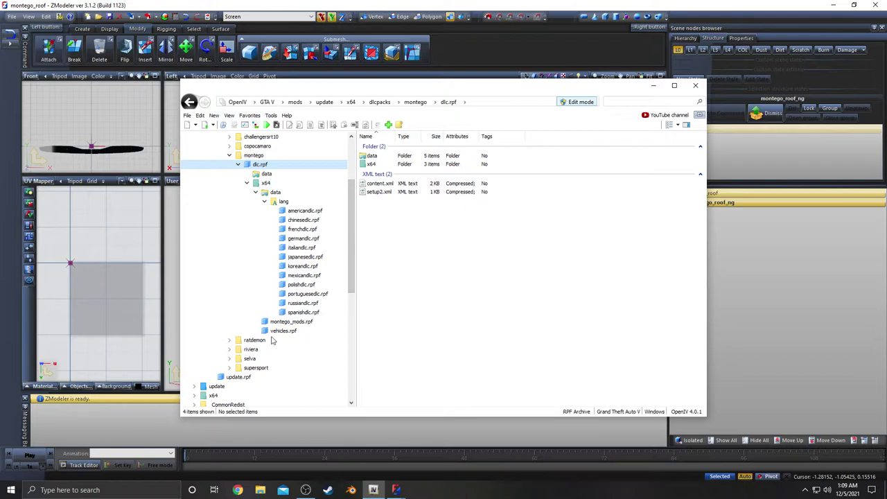
click(283, 331)
click(399, 183)
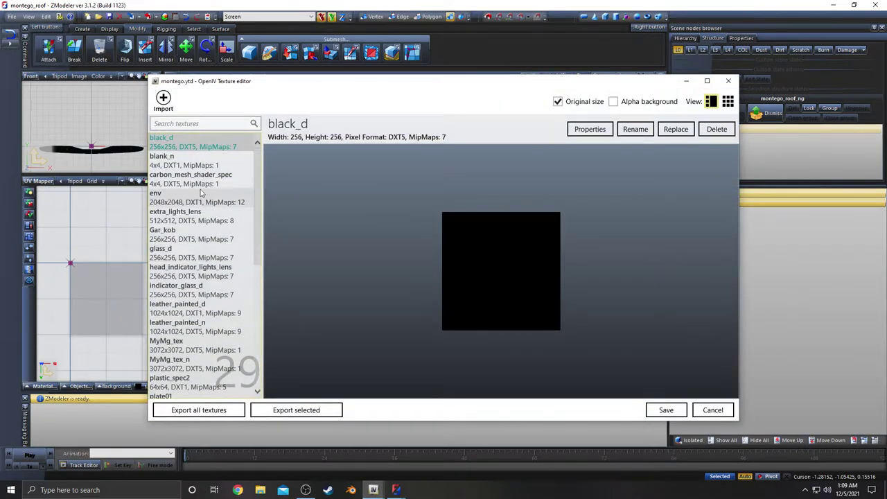
click(200, 179)
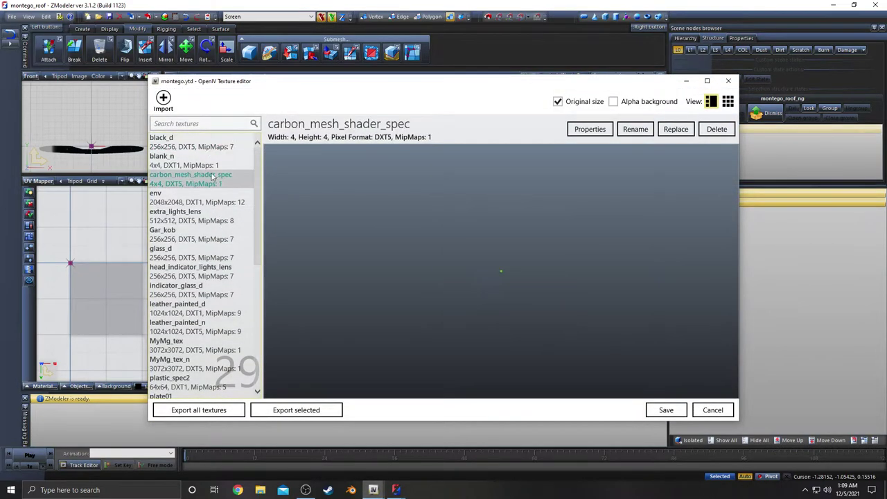
scroll(201, 256, down, 3)
click(196, 309)
click(197, 332)
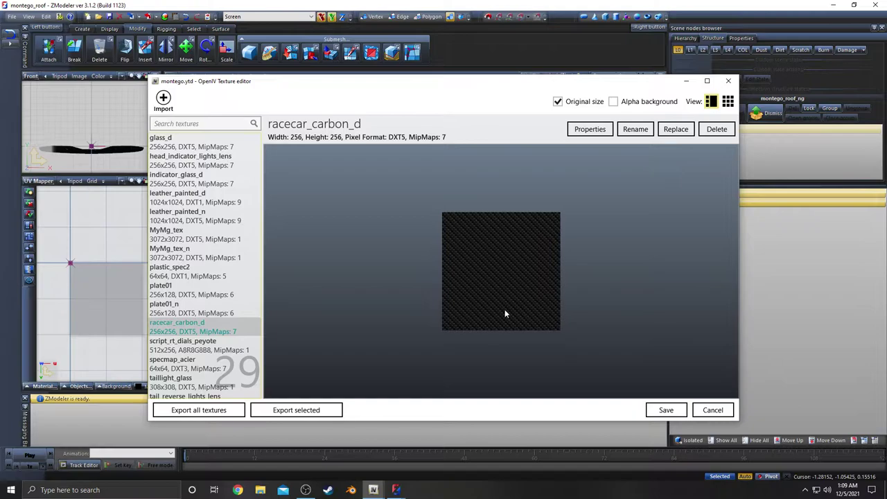
click(713, 409)
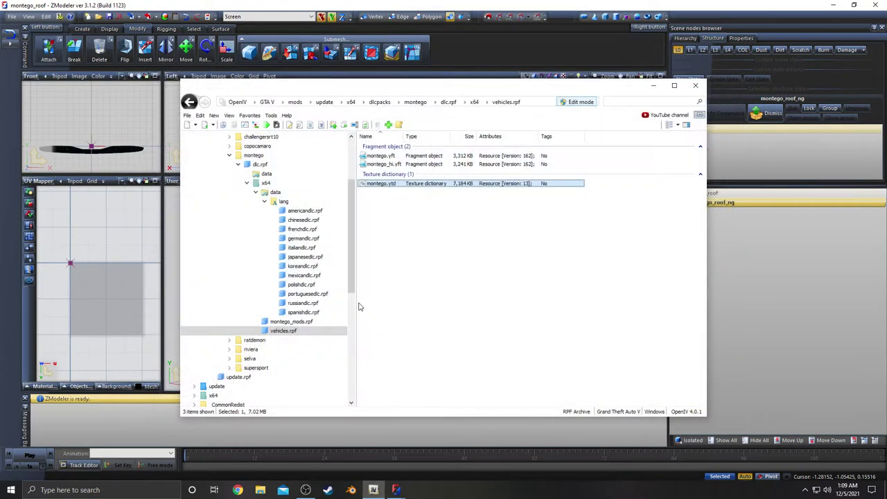
List the montego_mods.rpf parts, then return to the dlc.rpf root and select content.xml
click(280, 323)
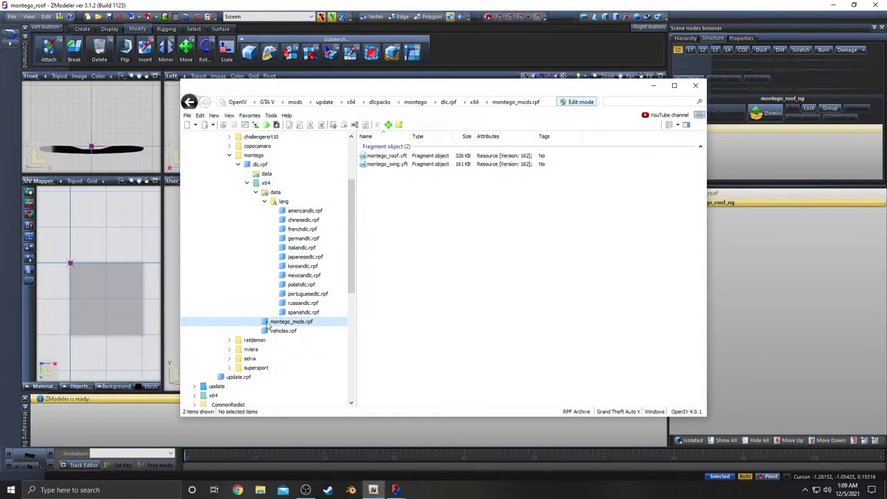
click(261, 166)
click(395, 184)
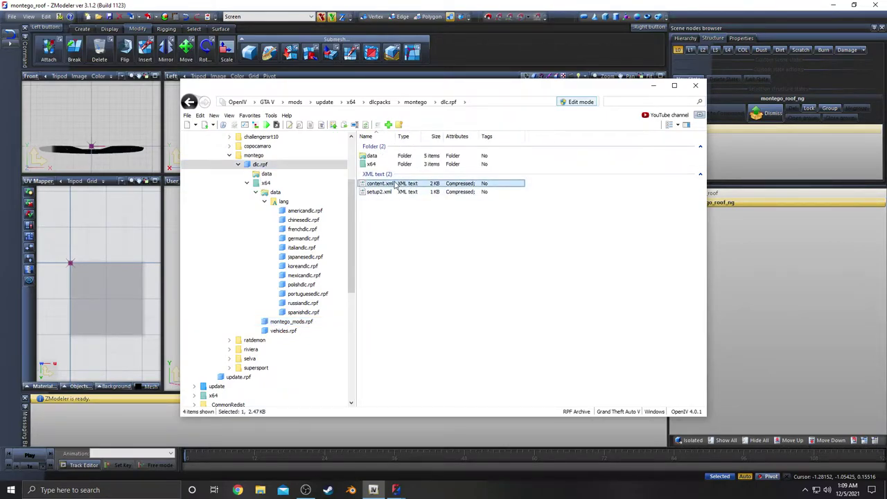
Open content.xml for editing and inspect the montego_mods.rpf Item block
right_click(395, 184)
key(Escape)
right_click(419, 195)
click(432, 197)
scroll(410, 242, down, 13)
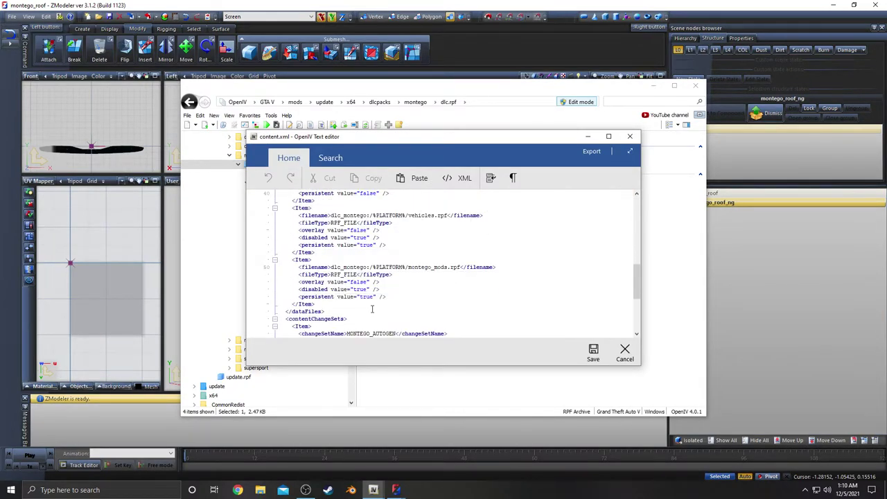
drag(367, 308, 316, 254)
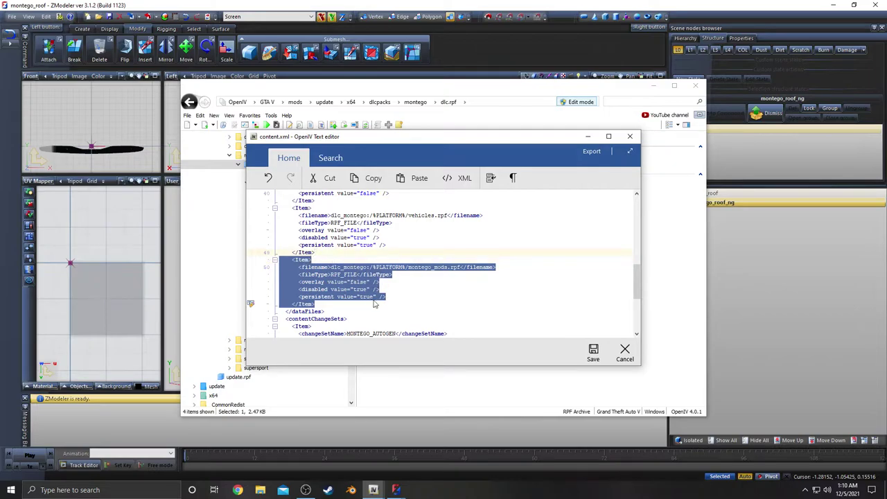
click(457, 298)
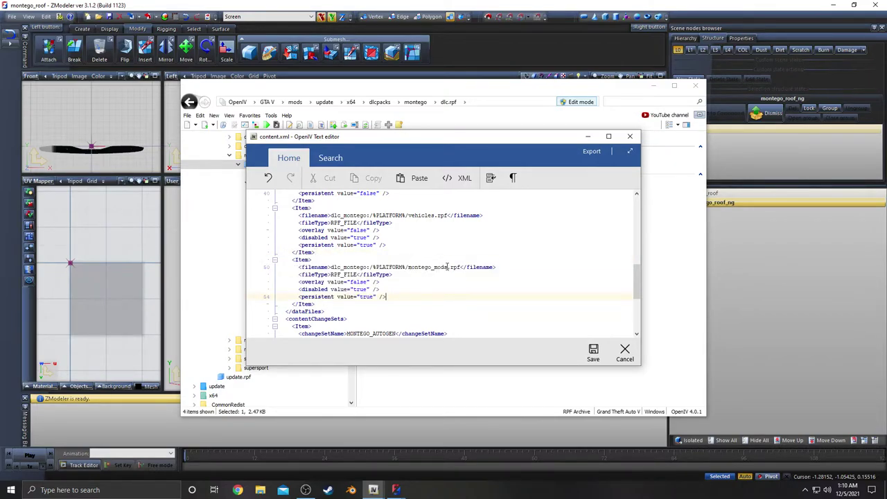
Check the montego_mods.rpf filesToEnable line, save content.xml, and start editing setup2.xml
scroll(458, 267, down, 6)
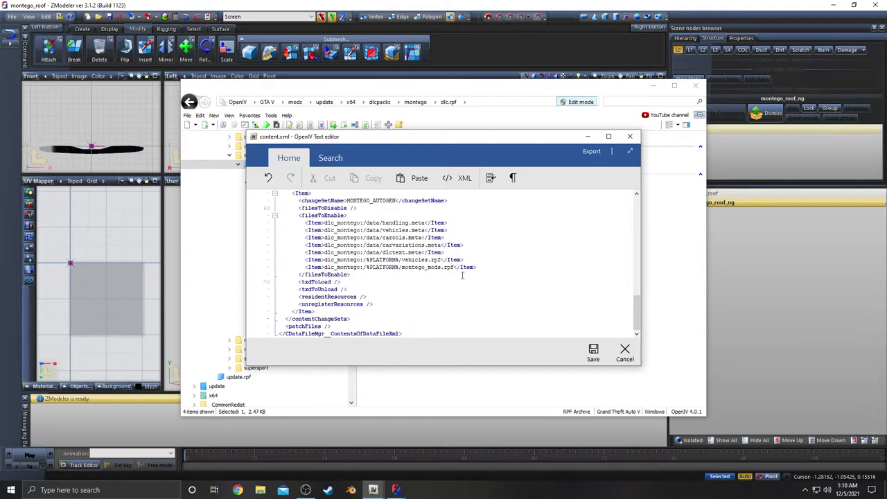
drag(487, 268, 471, 261)
click(478, 268)
click(594, 352)
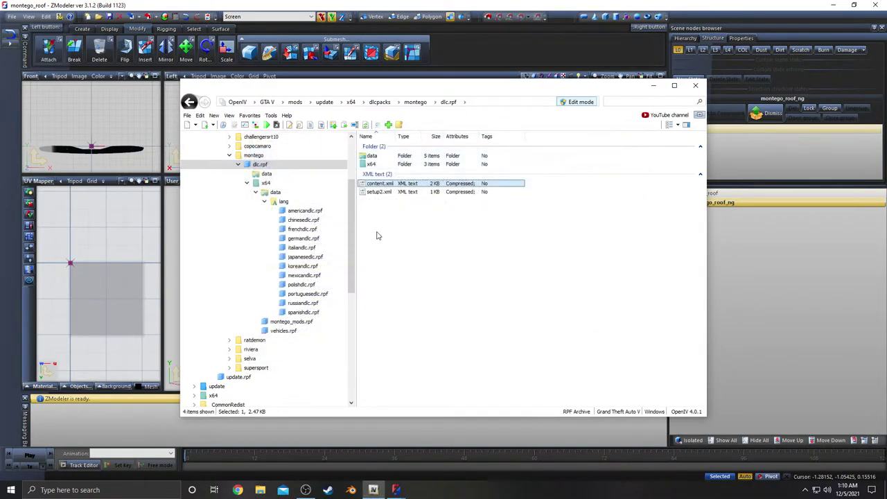
right_click(401, 194)
Close setup2.xml without saving, then browse carcols.meta in the data folder and americandlc.rpf
click(421, 207)
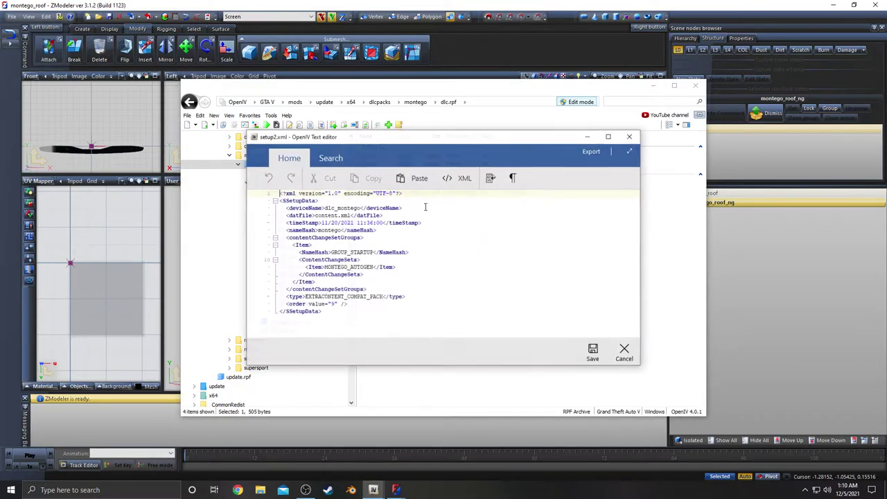
click(622, 348)
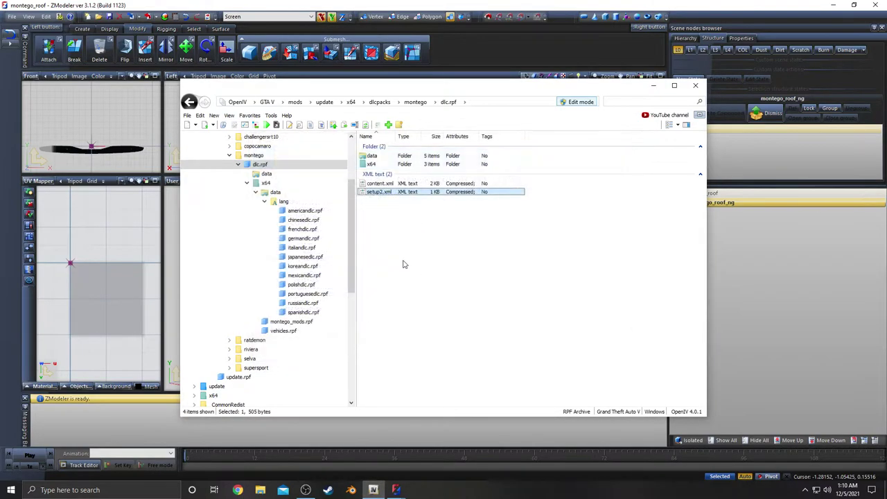
scroll(299, 215, up, 1)
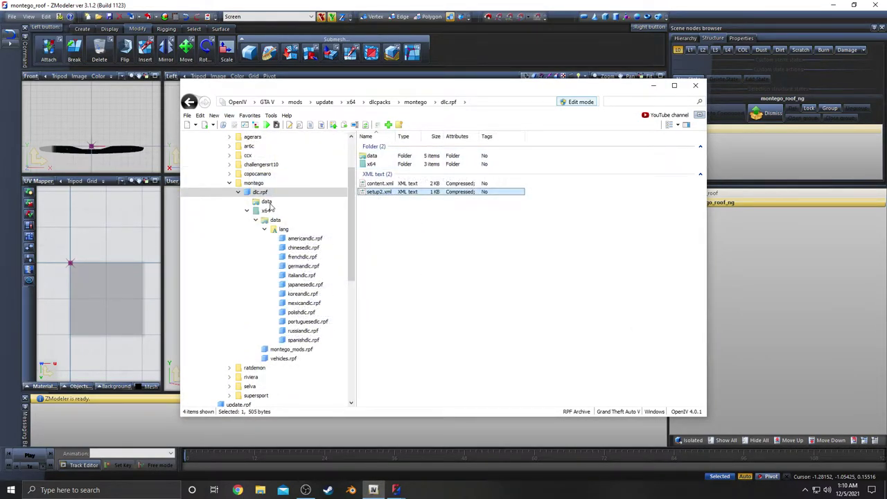
click(267, 201)
click(386, 158)
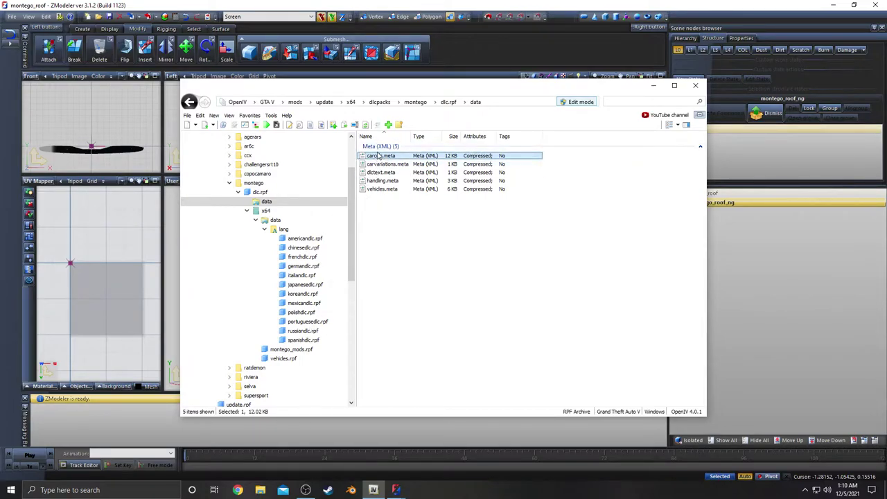
click(306, 239)
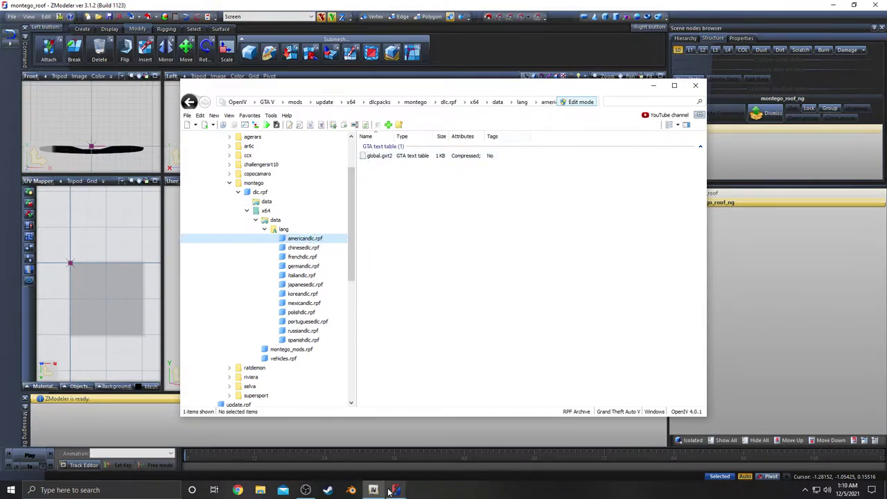
Close the montego_wing model in ZModeler and select the montego_roof_ng node
mouse_move(396, 490)
click(484, 446)
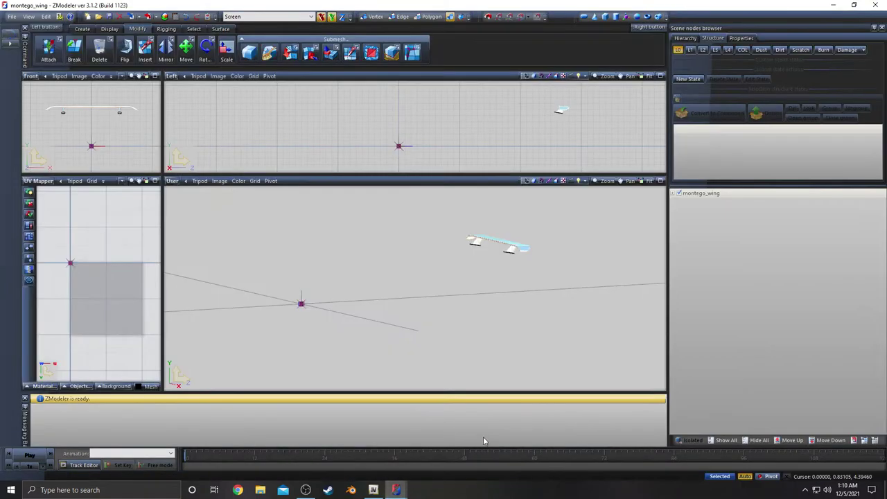
click(872, 6)
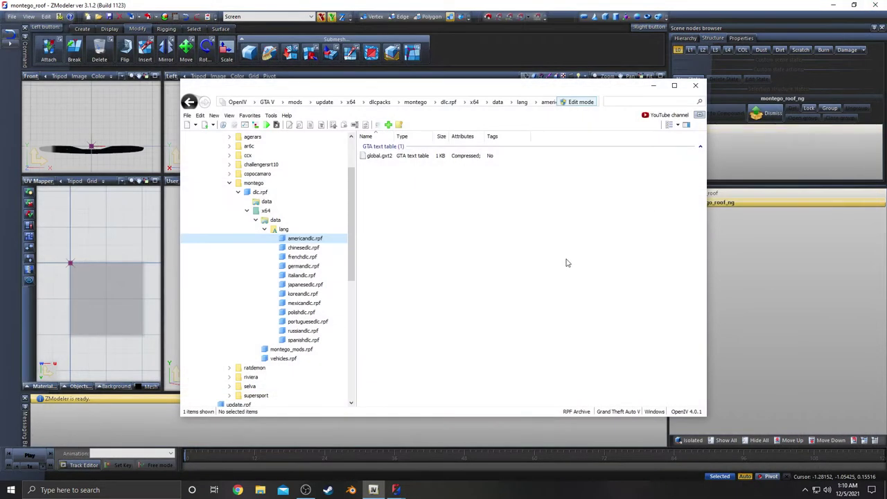
click(777, 308)
click(716, 203)
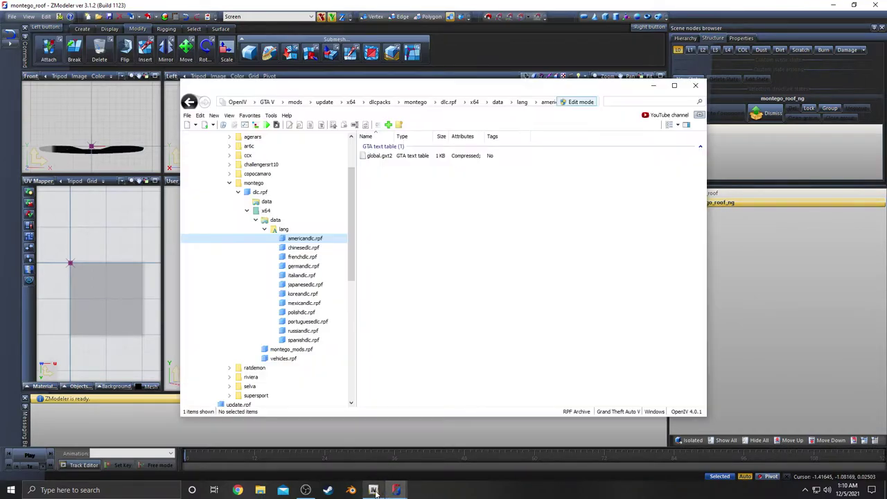
List montego_mods.rpf's parts in OpenIV: montego_roof.yft and montego_wing.yft
click(392, 447)
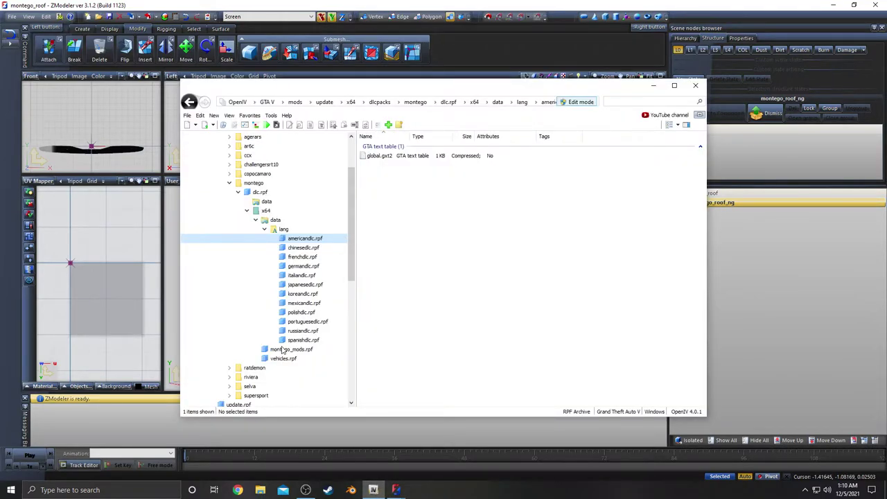
click(283, 350)
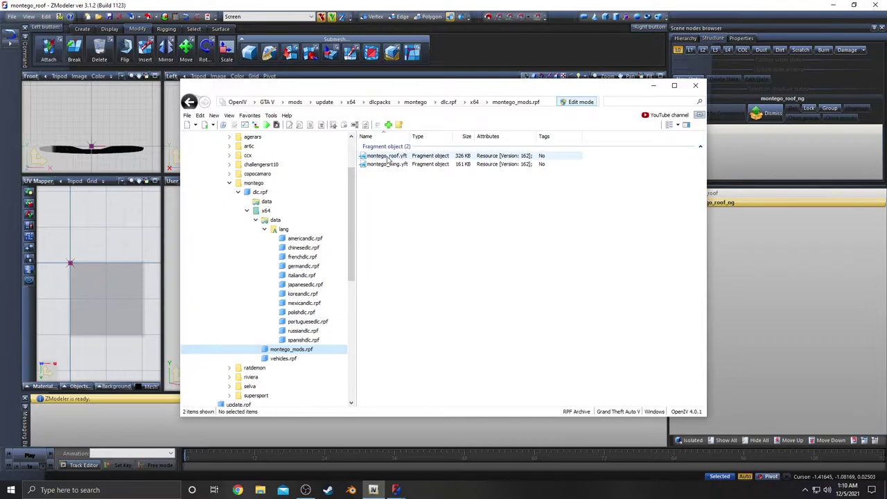
drag(599, 86, 520, 82)
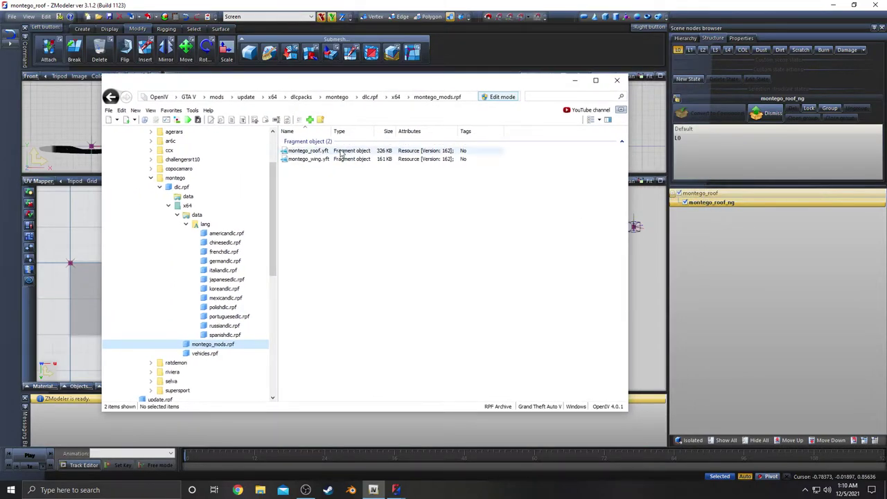
click(188, 196)
right_click(313, 151)
click(333, 166)
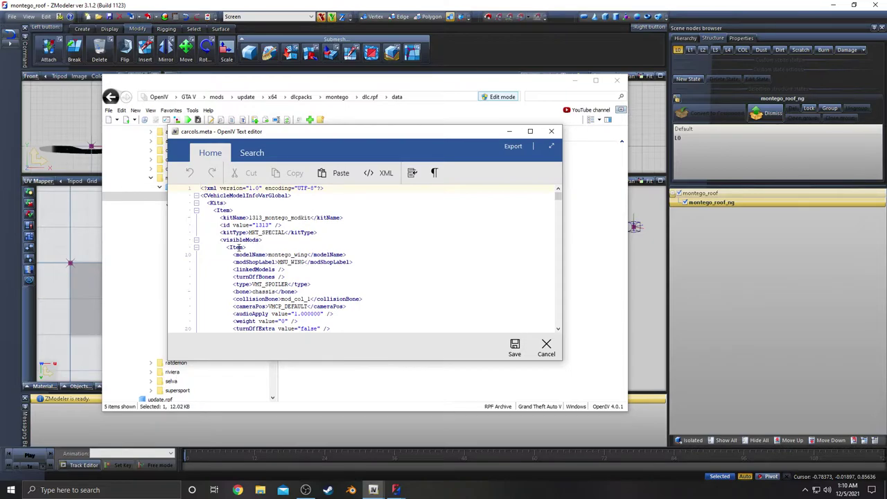
scroll(236, 247, down, 5)
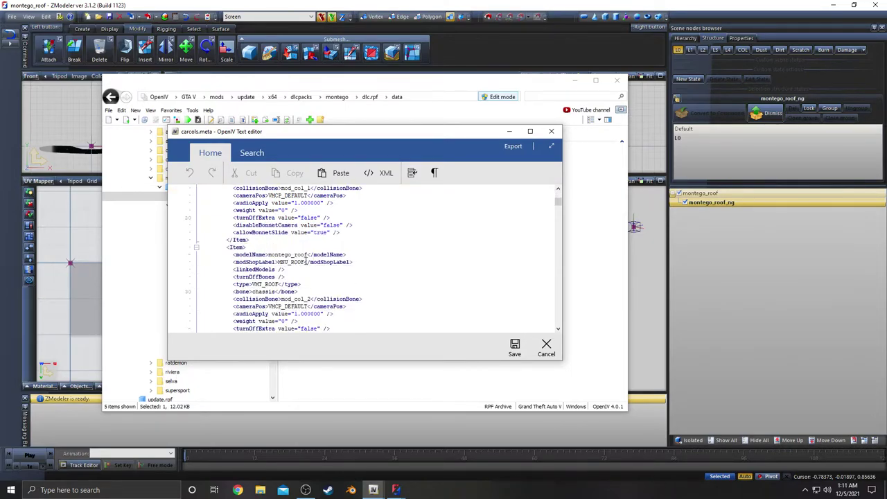
drag(303, 262, 277, 262)
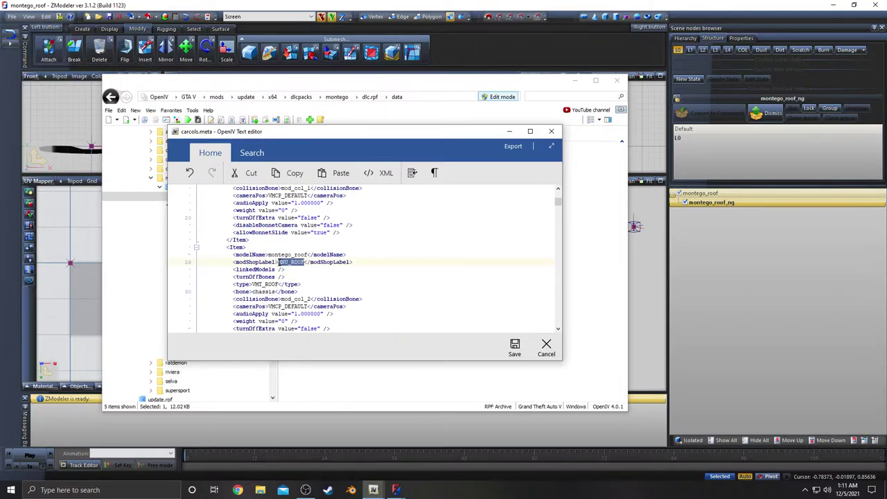
click(304, 264)
drag(305, 262, 279, 262)
click(305, 263)
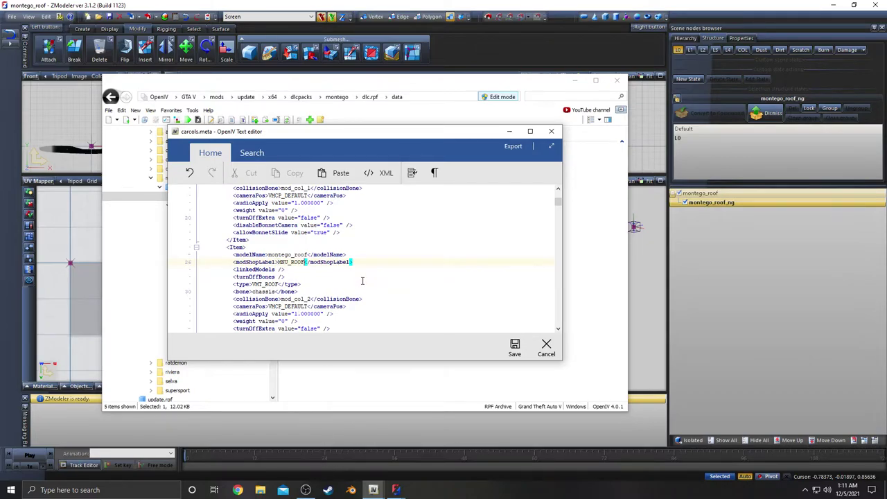
click(376, 257)
click(369, 265)
drag(308, 256, 269, 255)
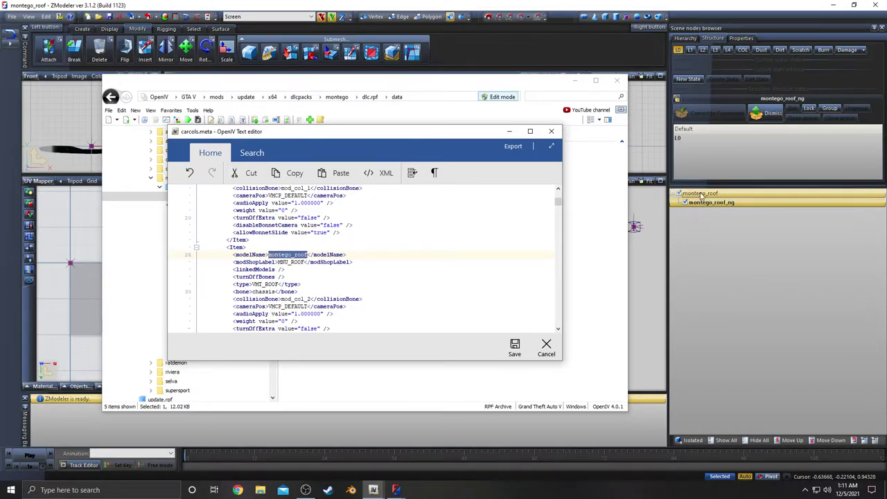
double_click(298, 263)
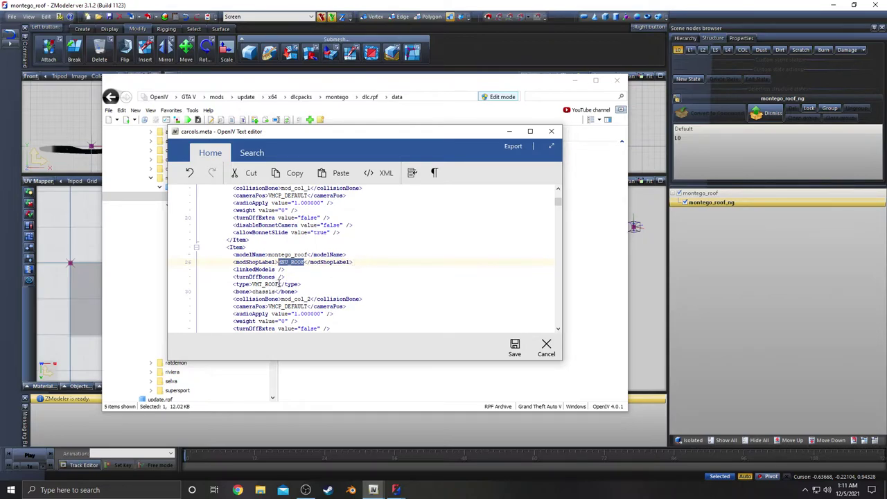
scroll(281, 284, down, 1)
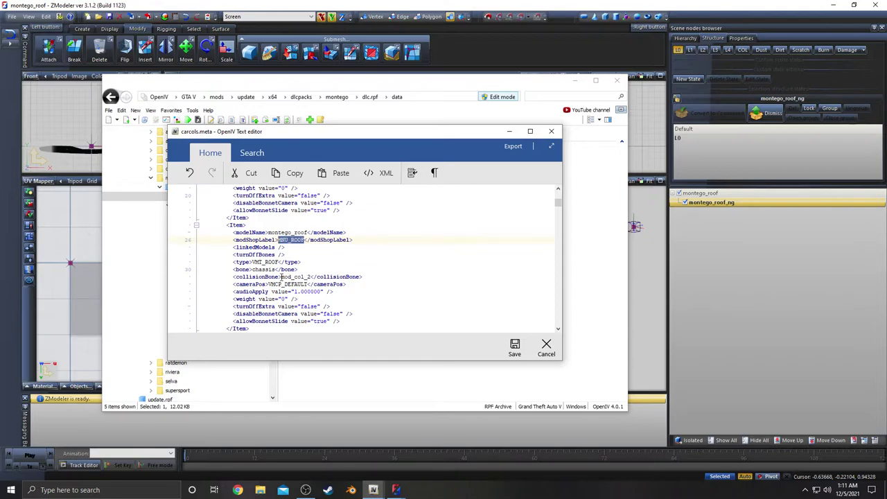
drag(281, 276, 310, 277)
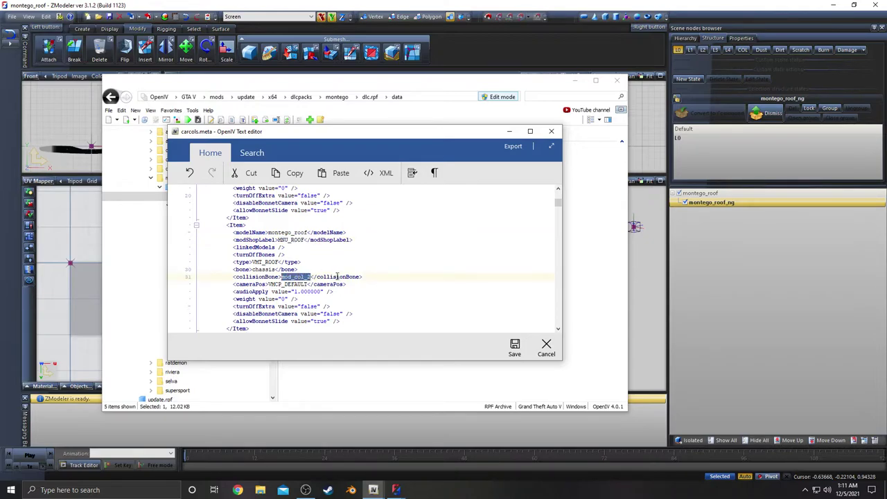
click(392, 275)
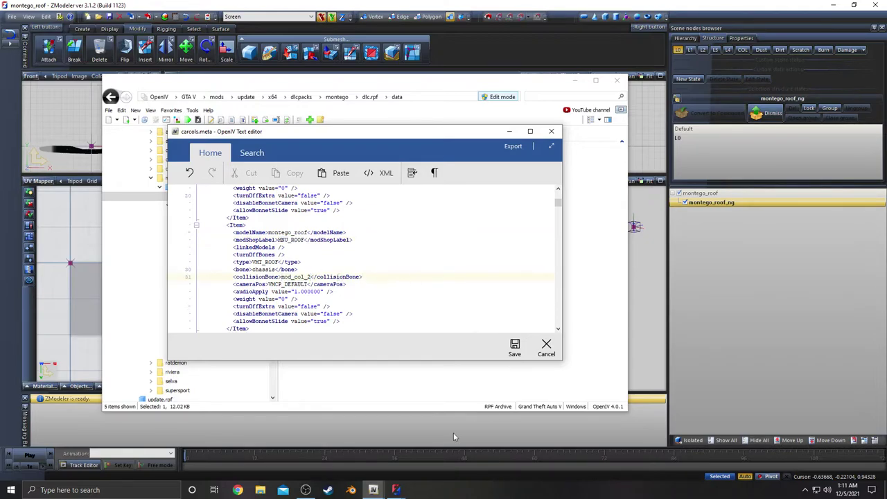
click(351, 490)
mouse_move(373, 489)
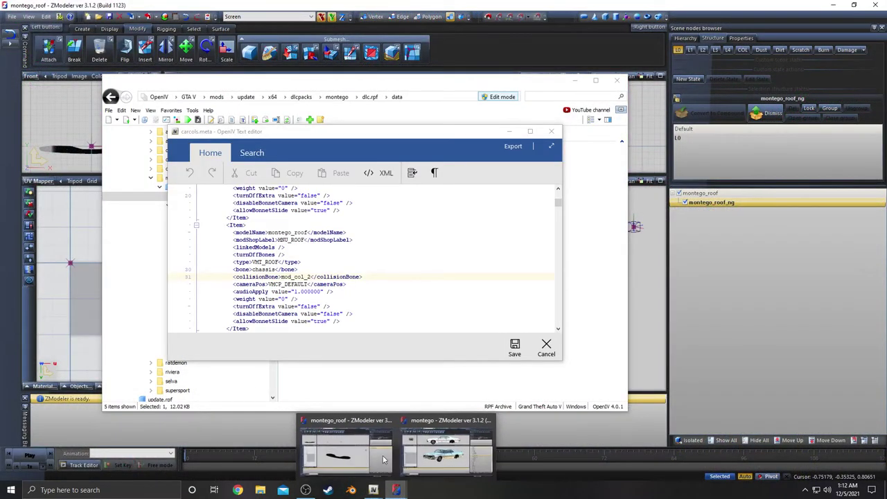
Display the mod_col_2 [COL] collision mesh on the montego model and expand the collision nodes
click(461, 453)
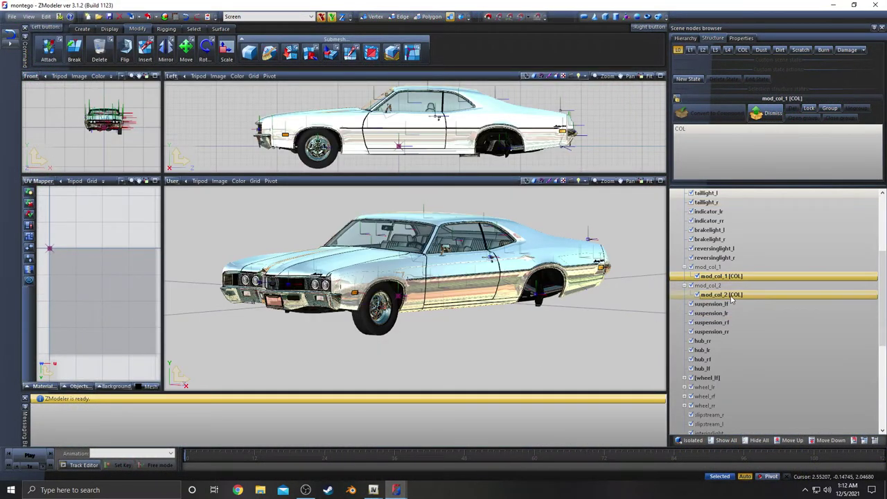
click(697, 295)
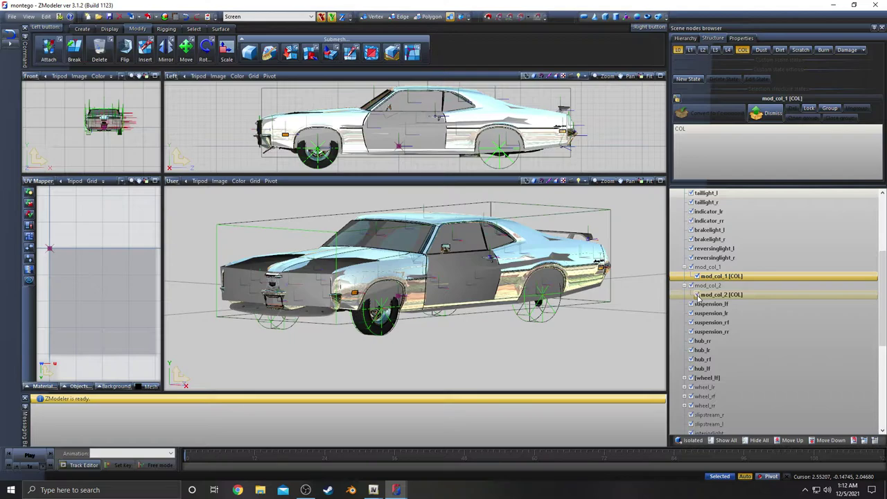
double_click(696, 286)
click(685, 267)
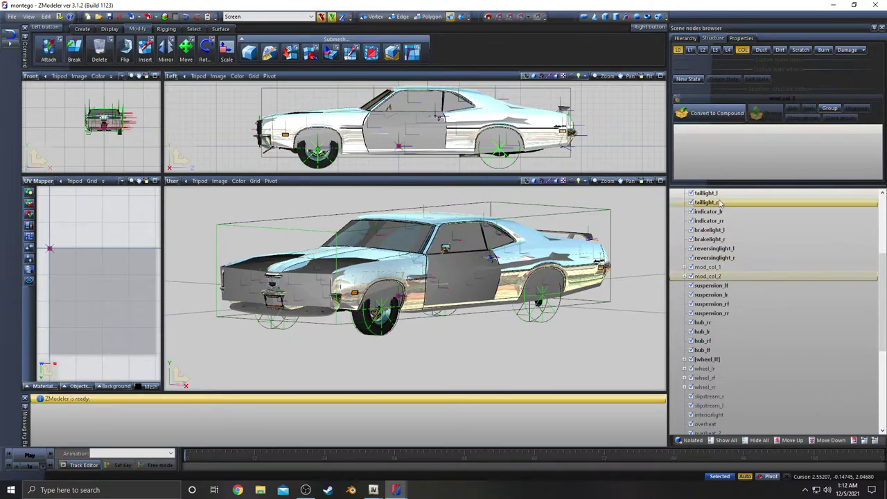
double_click(696, 276)
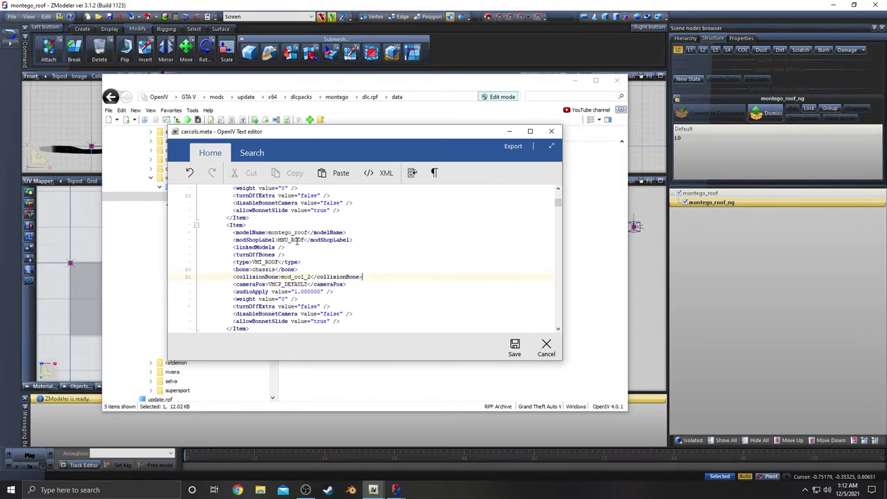
Select the MNU_WING label on the montego_wing item in carcols.meta, then bring up File Explorer
scroll(300, 239, up, 2)
scroll(299, 232, up, 1)
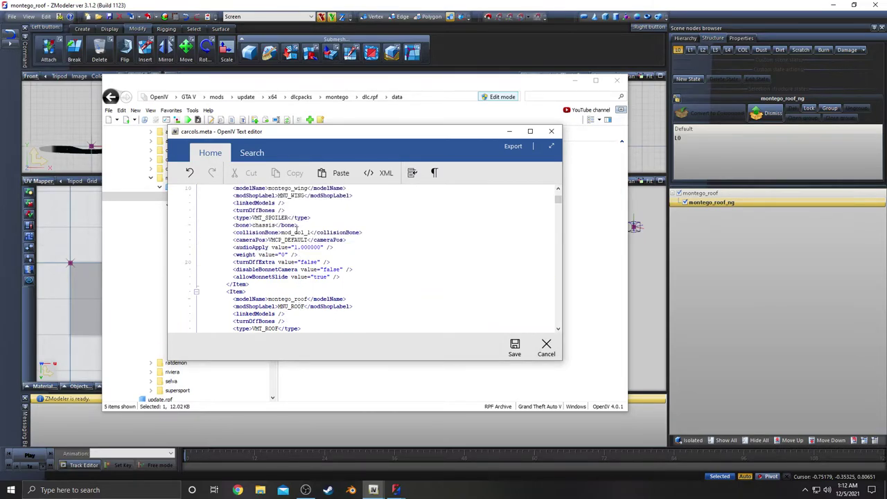
scroll(288, 216, up, 1)
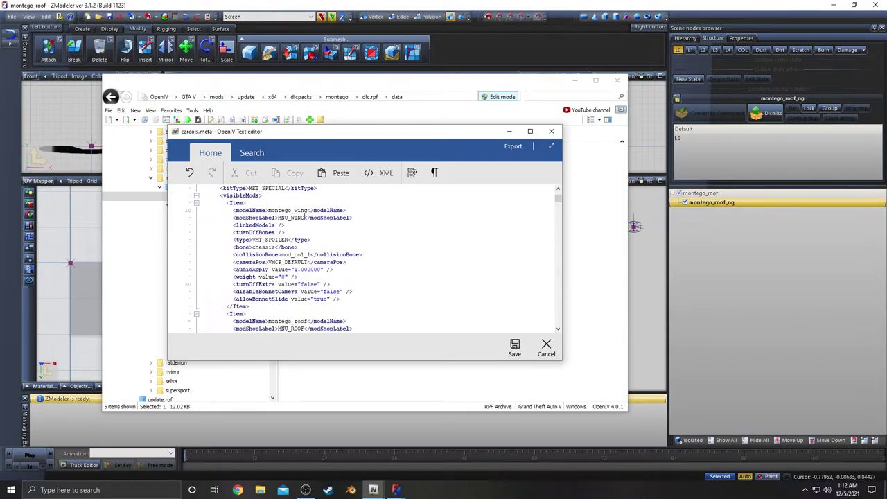
double_click(303, 217)
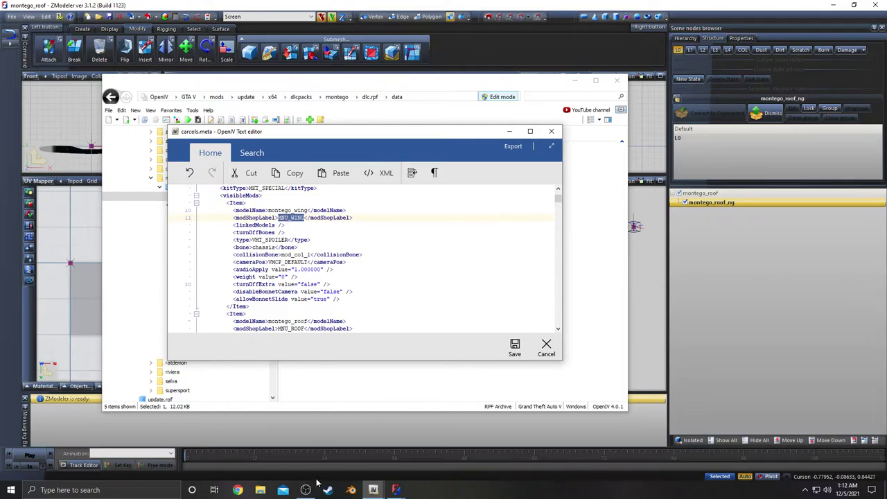
click(260, 490)
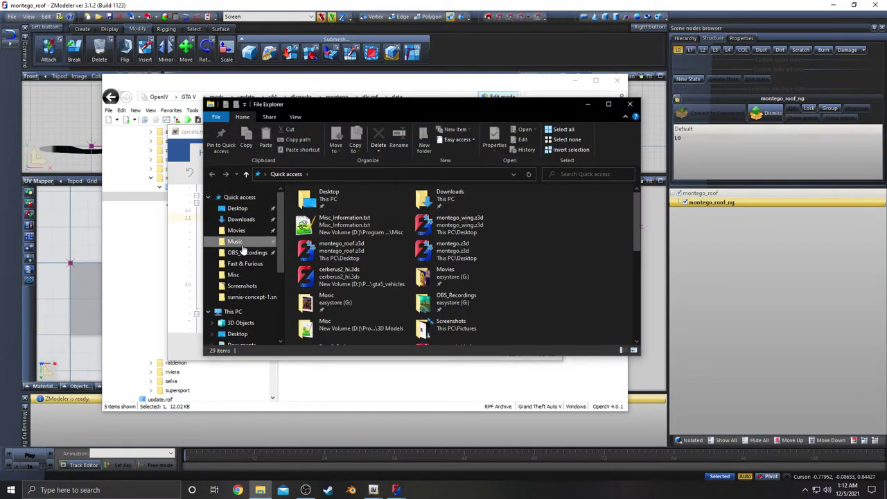
Open Misc_Information.txt from the Misc folder in Notepad++ and scroll to Mod Shop Labels
click(243, 275)
double_click(342, 233)
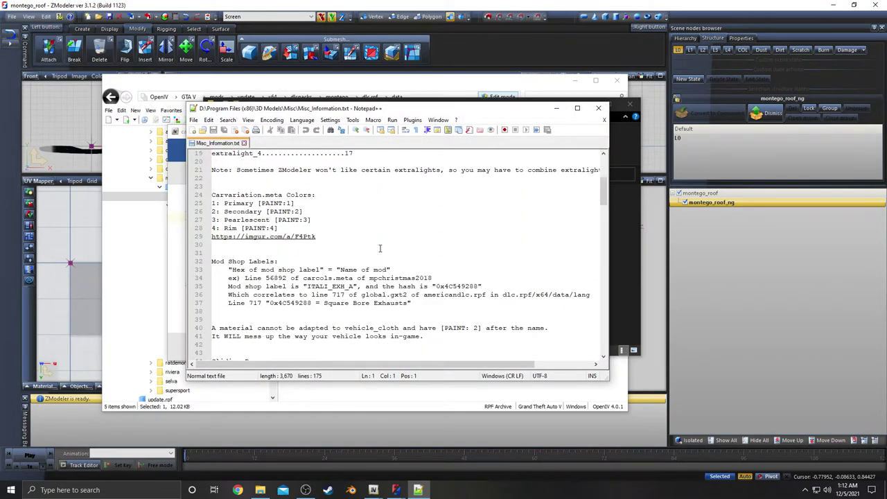
scroll(380, 248, down, 2)
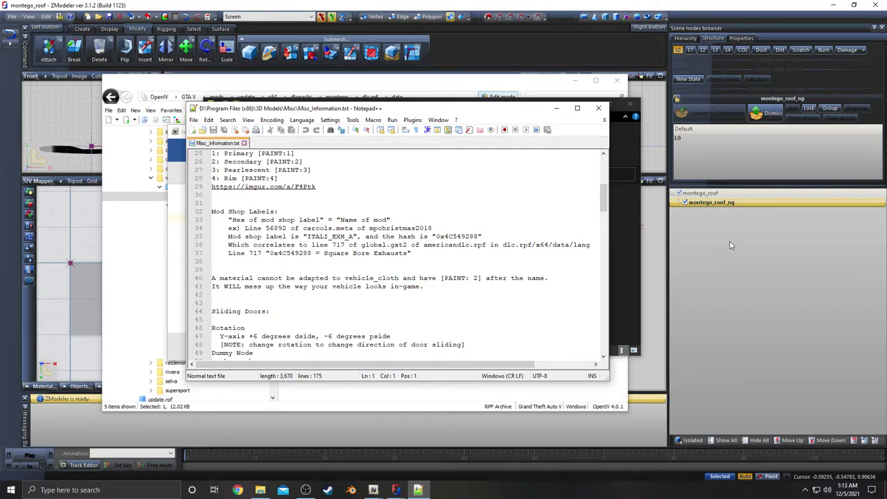
click(790, 194)
Close the Misc folder Explorer window
click(545, 82)
click(618, 129)
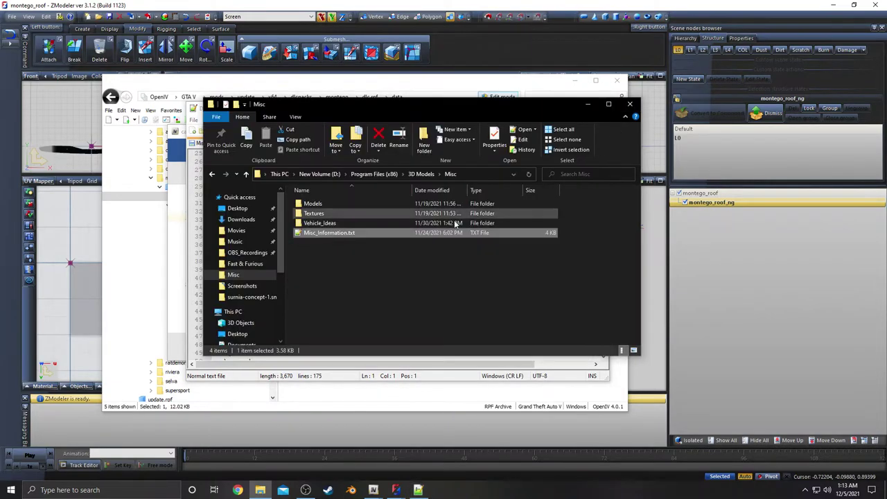
click(630, 104)
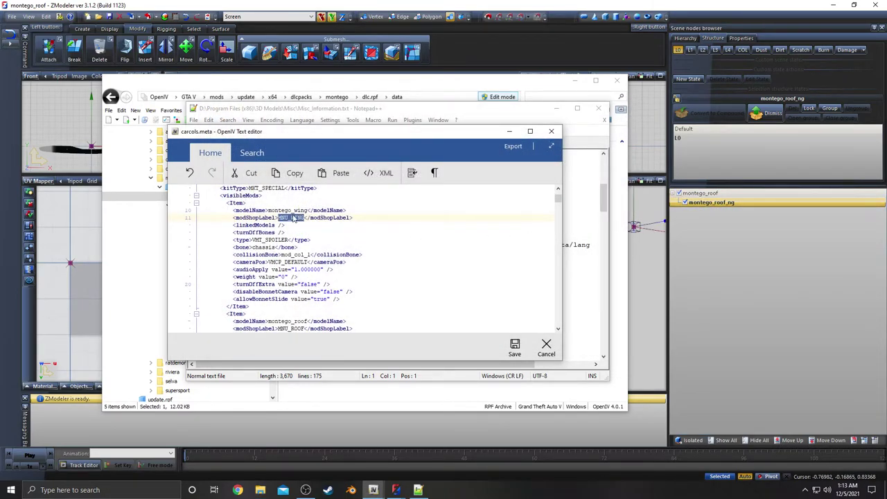
Highlight the example label ITALI_EXH_A, hash 0x4C549288 and the americandlc.rpf data path in the notes
click(418, 491)
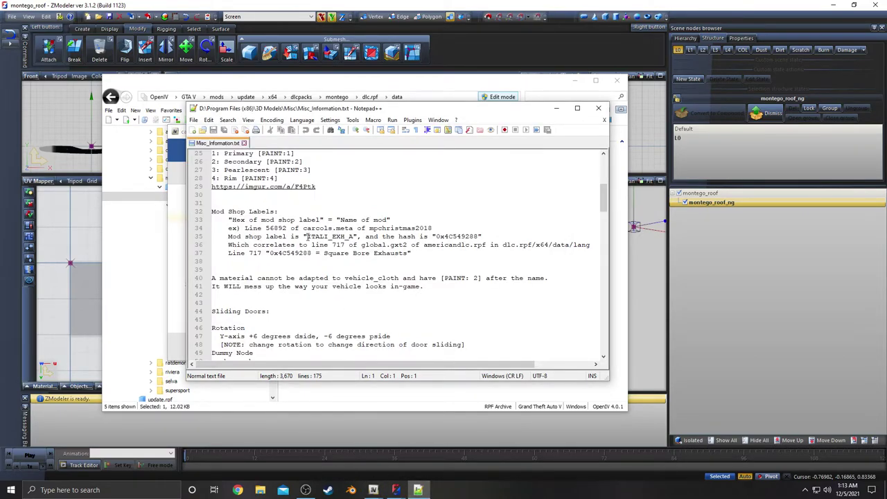
drag(307, 236, 354, 237)
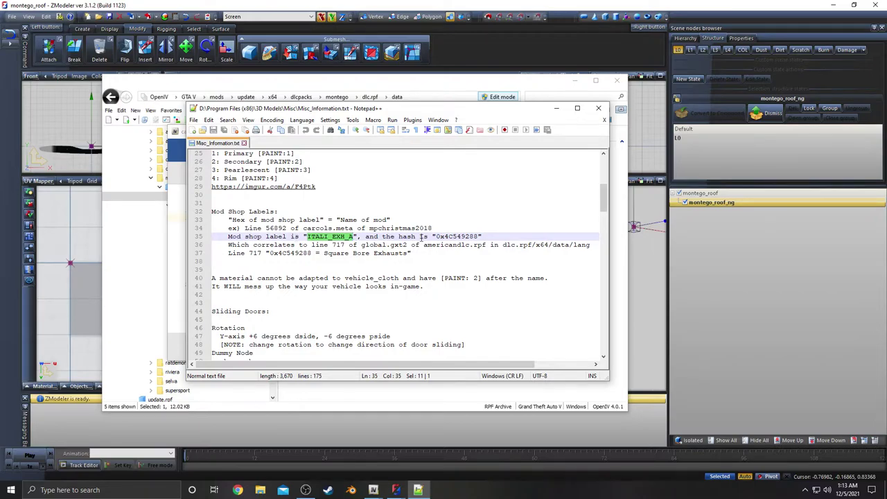
drag(436, 236, 478, 239)
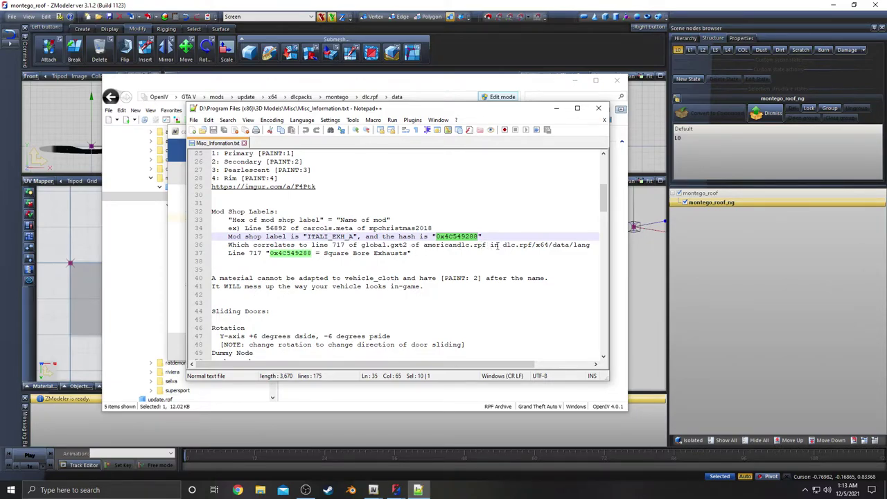
drag(488, 245, 593, 246)
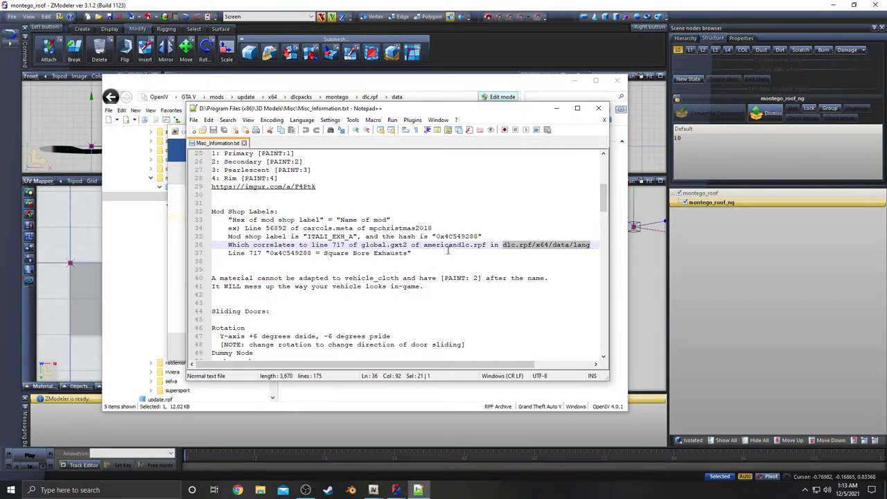
drag(590, 245, 423, 246)
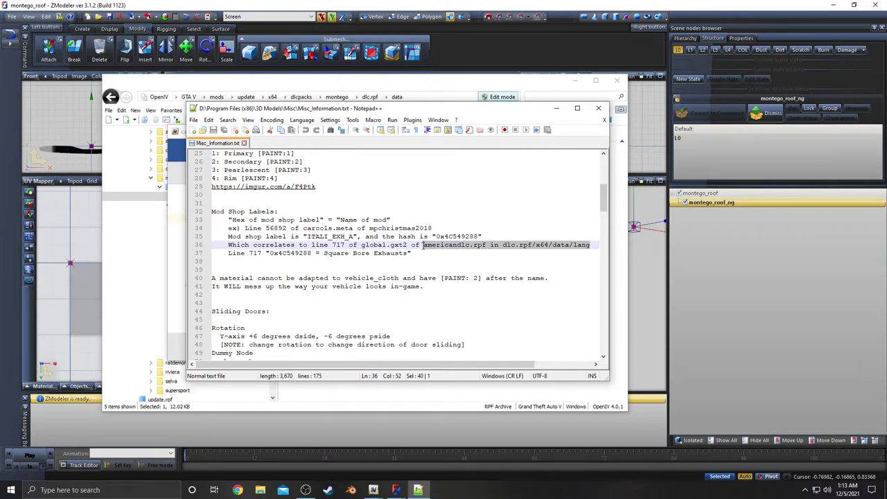
click(419, 265)
double_click(272, 253)
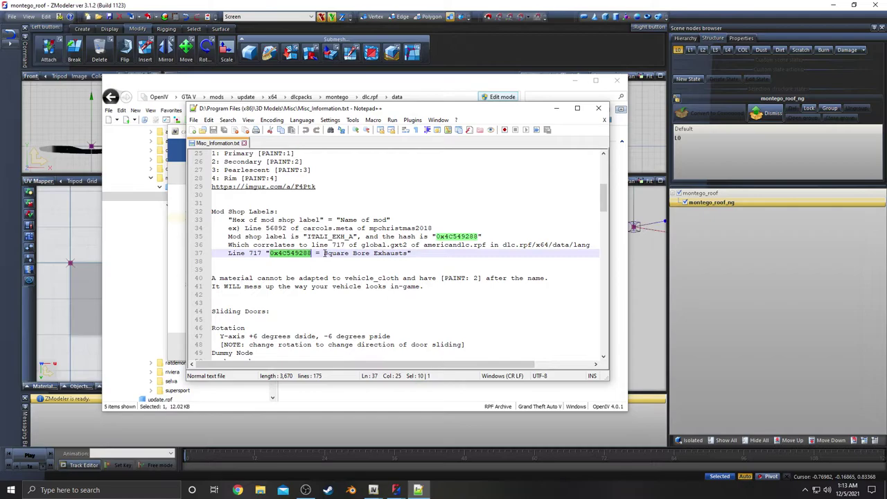
Re-highlight ITALI_EXH_A and the mod name Square Bore Exhausts while explaining the mapping
drag(331, 237, 345, 236)
click(361, 237)
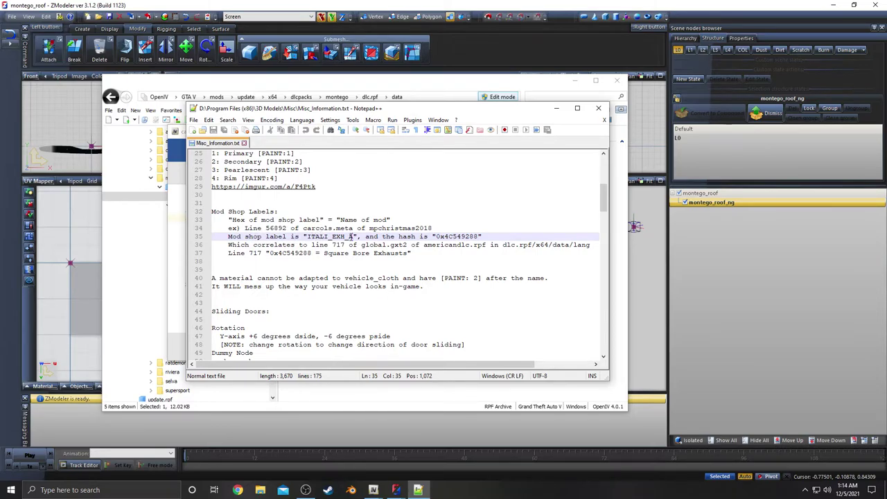
drag(352, 237, 310, 239)
click(713, 194)
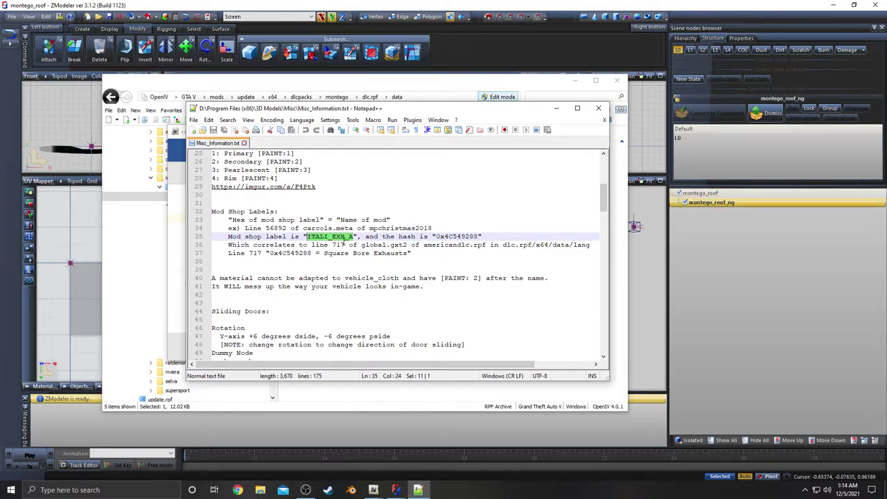
drag(309, 239, 353, 238)
click(421, 253)
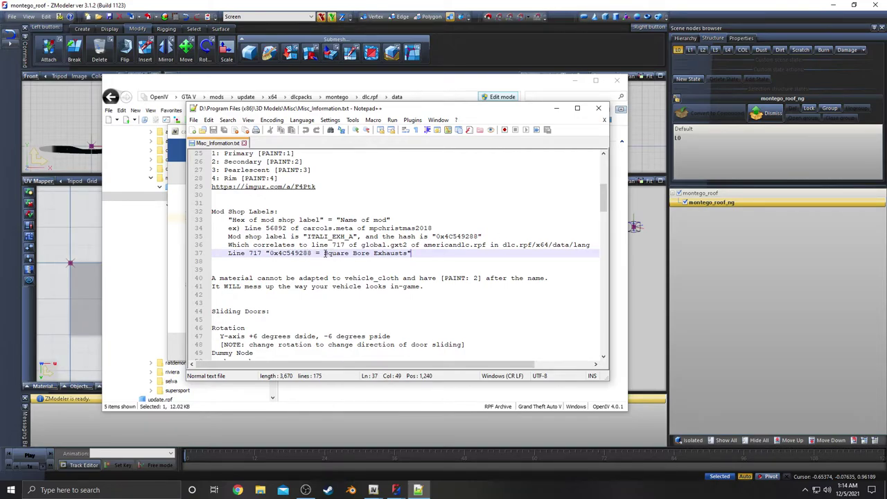
drag(324, 253, 409, 253)
click(437, 253)
drag(354, 236, 306, 236)
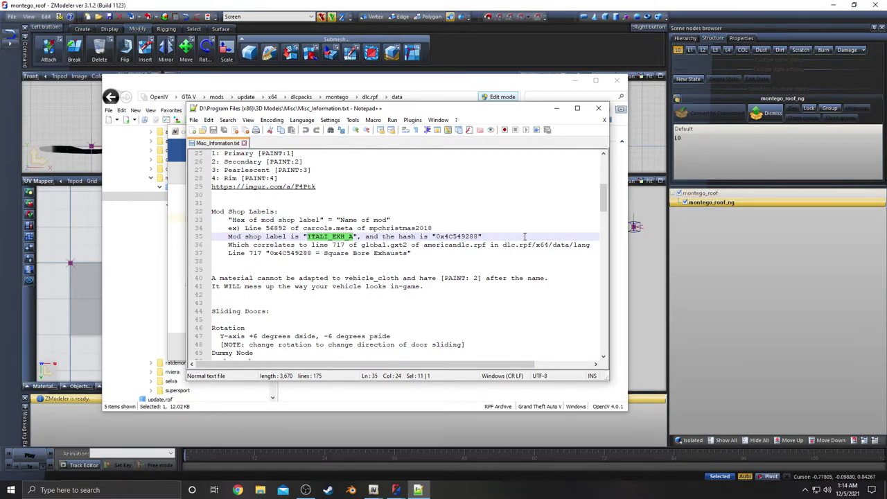
click(504, 262)
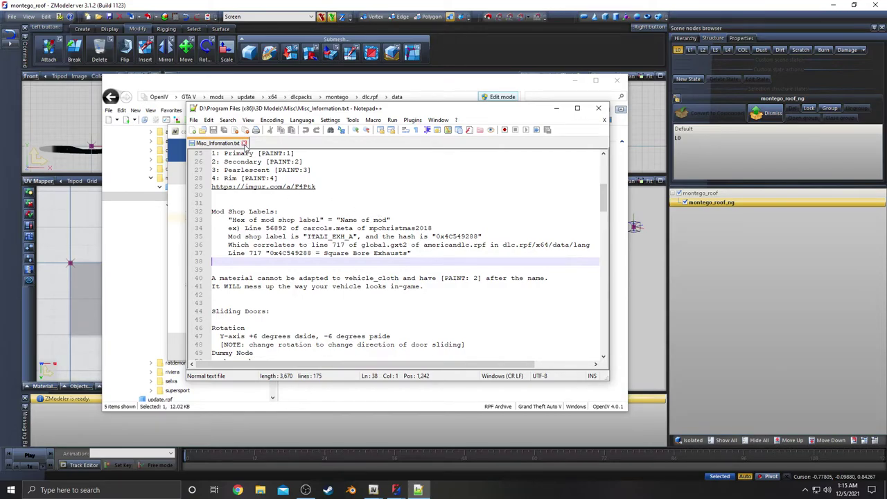
Close Notepad++, grab the MNU_WING label text, and close the carcols.meta editor
click(243, 143)
click(595, 110)
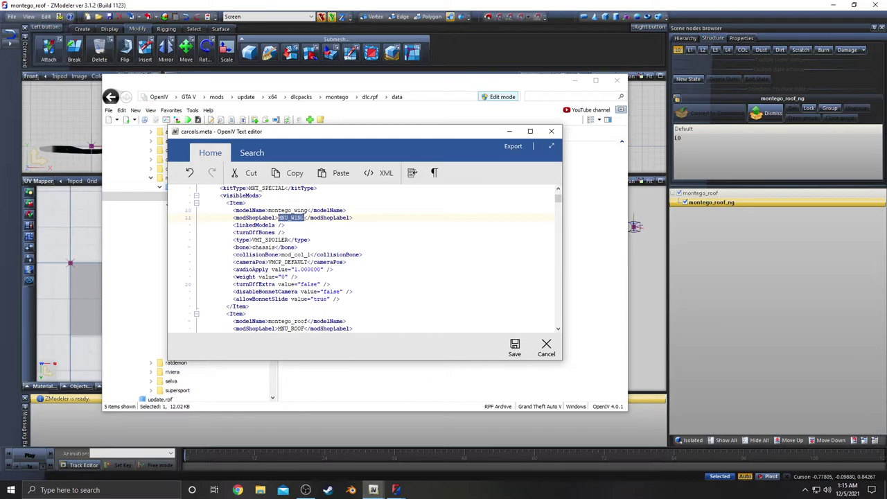
click(298, 218)
drag(304, 218, 279, 219)
key(ctrl+c)
click(551, 131)
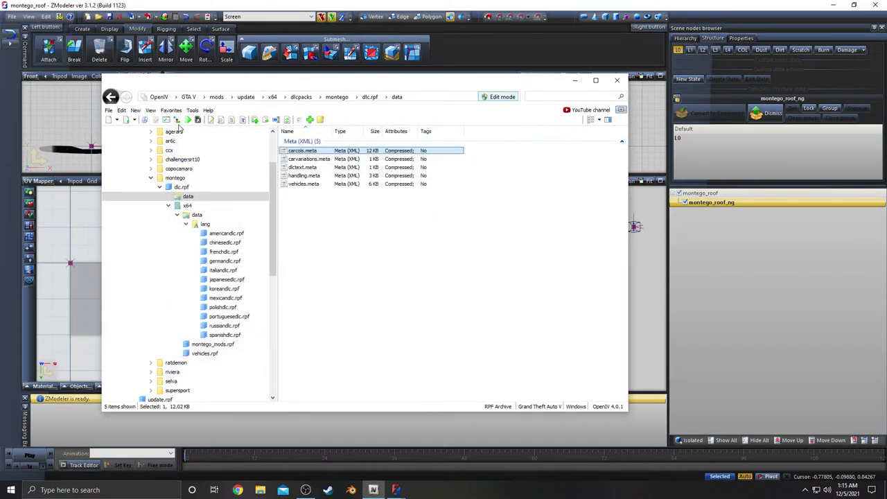
Generate the hex hash of MNU_WING in the Hash Generator, giving 0xCB5DDF8E
click(155, 119)
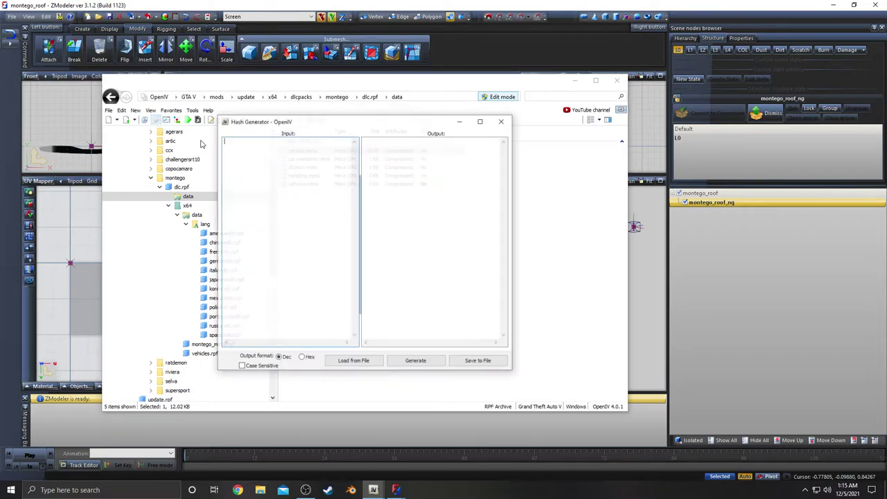
click(301, 357)
key(ctrl+v)
click(416, 361)
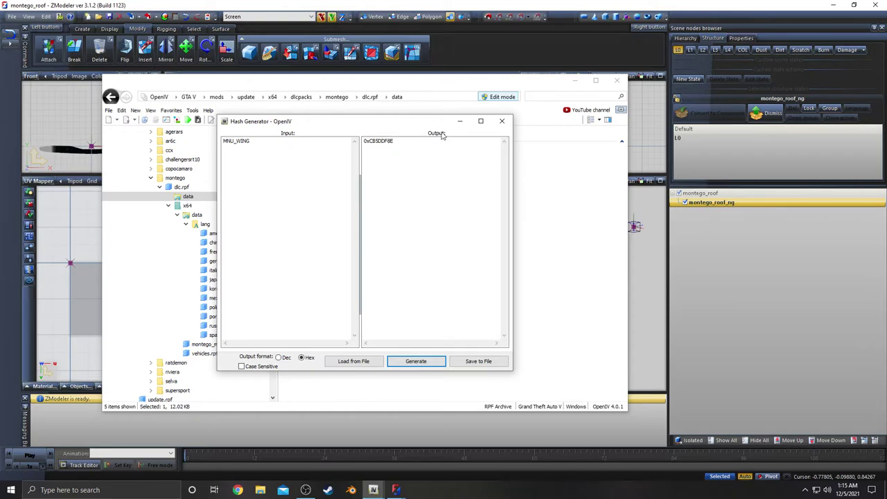
Open americandlc.rpf's global.gxt2 in the text viewer
click(502, 121)
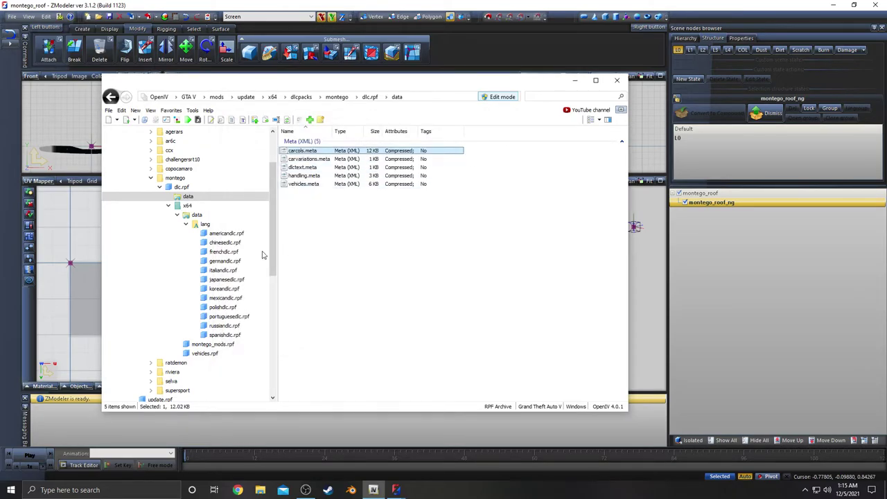
click(226, 233)
click(315, 154)
right_click(315, 153)
click(337, 157)
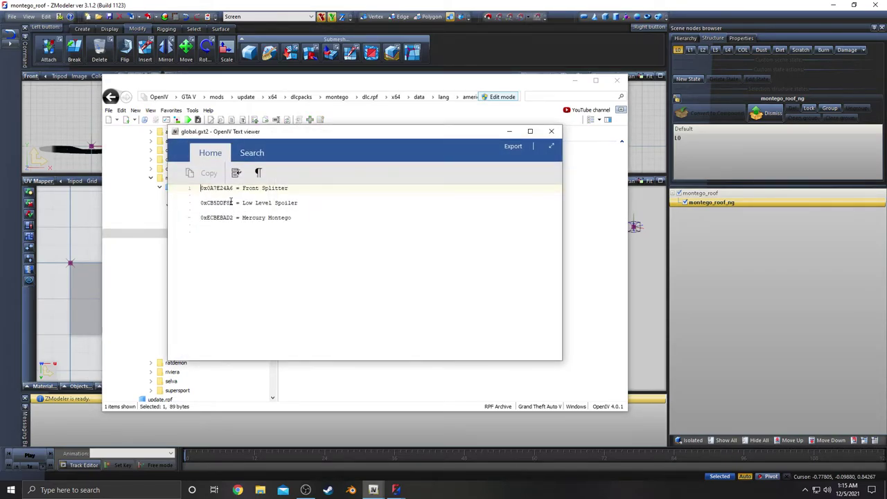
Highlight the Low Level Spoiler text, its hash on line 3, and the Mercury Montego name
drag(242, 202, 298, 201)
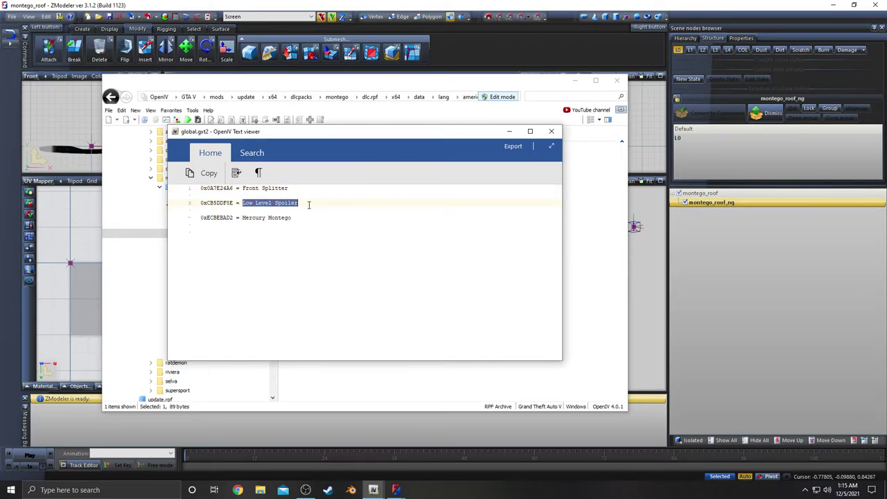
click(305, 204)
drag(234, 218, 201, 217)
click(384, 214)
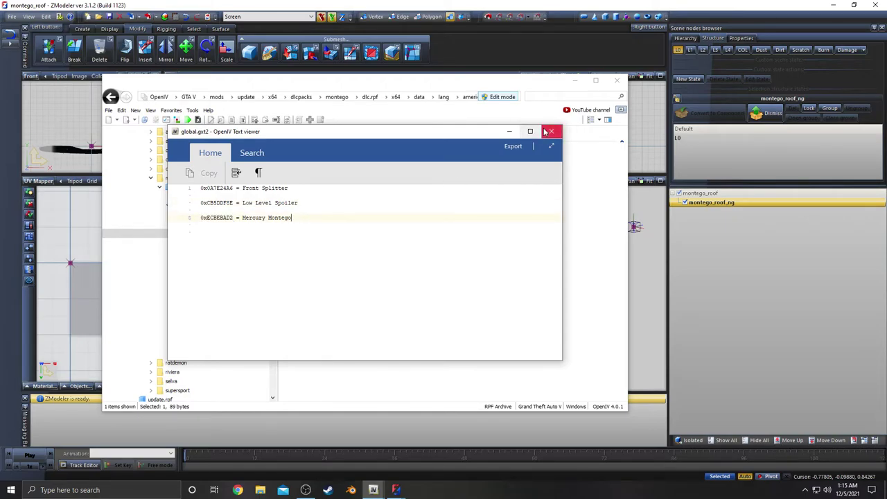
drag(293, 218, 244, 218)
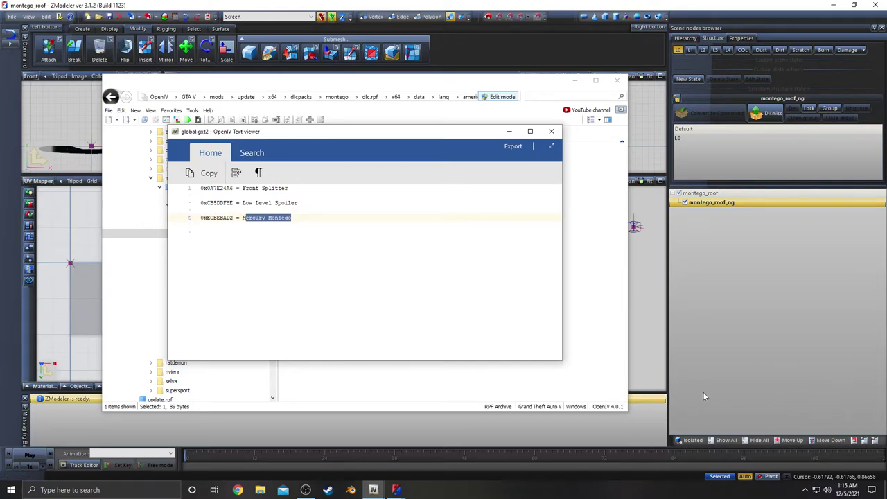
Inspect montego in vehicles.meta's modelName and txdName lines, closing the editor without saving
click(552, 131)
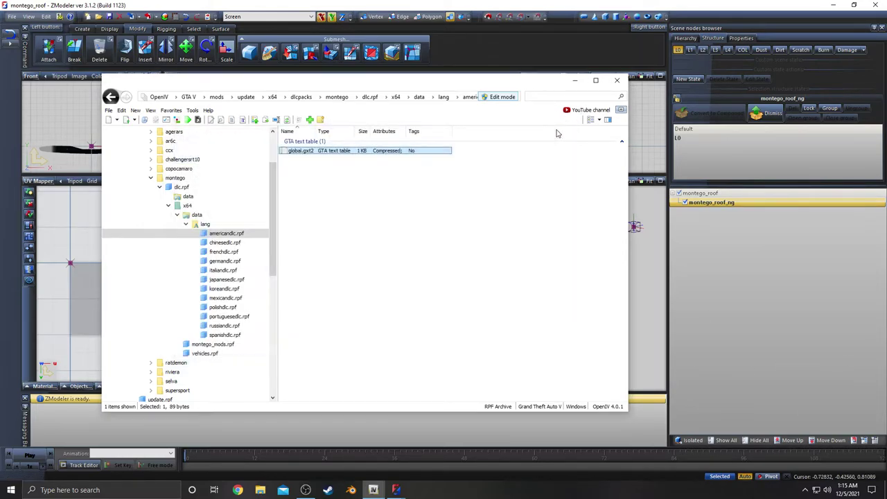
click(188, 197)
right_click(320, 184)
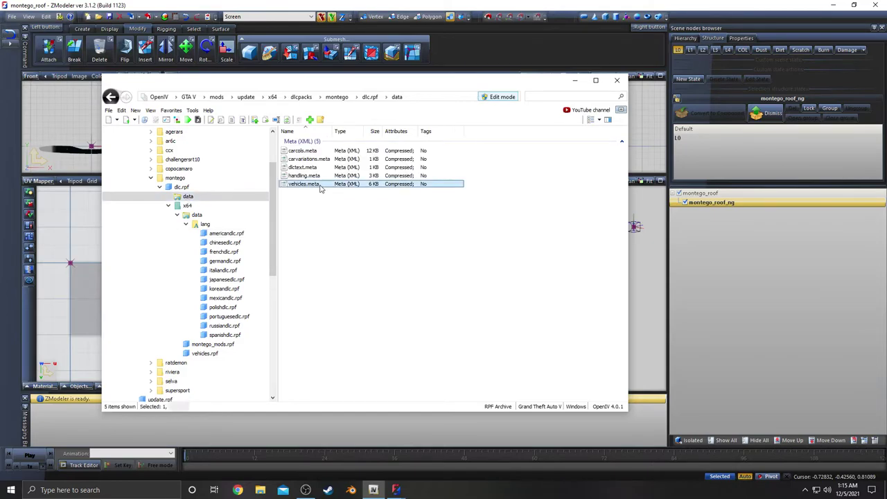
click(339, 202)
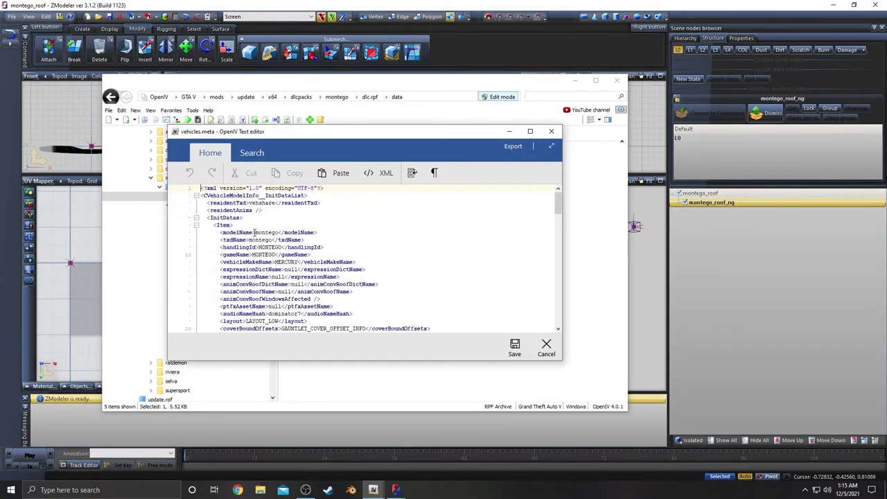
drag(254, 232, 279, 232)
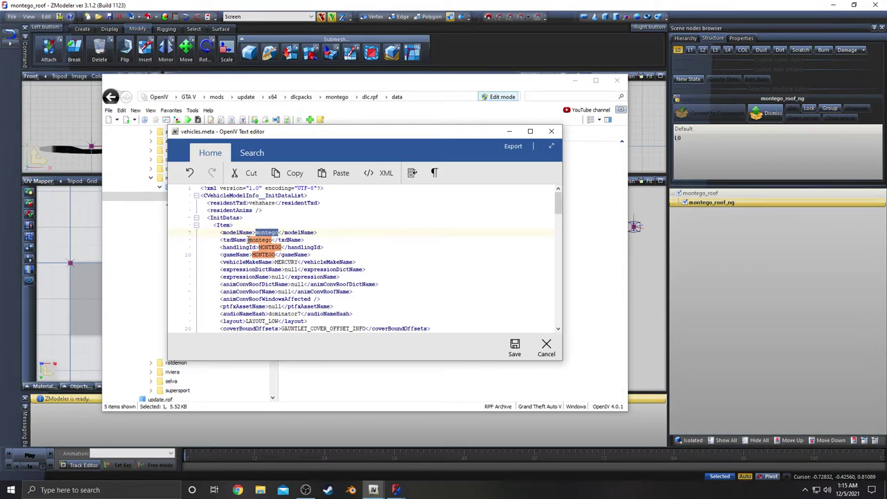
click(248, 240)
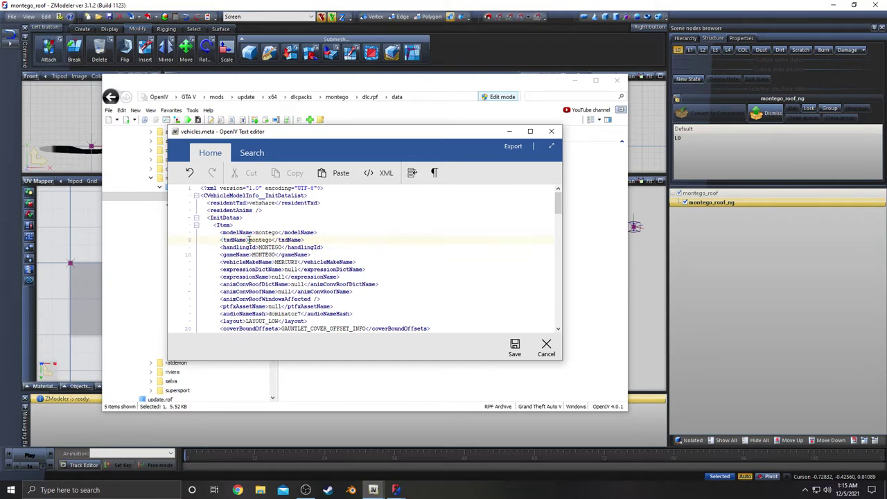
drag(248, 240, 273, 239)
click(335, 236)
click(547, 345)
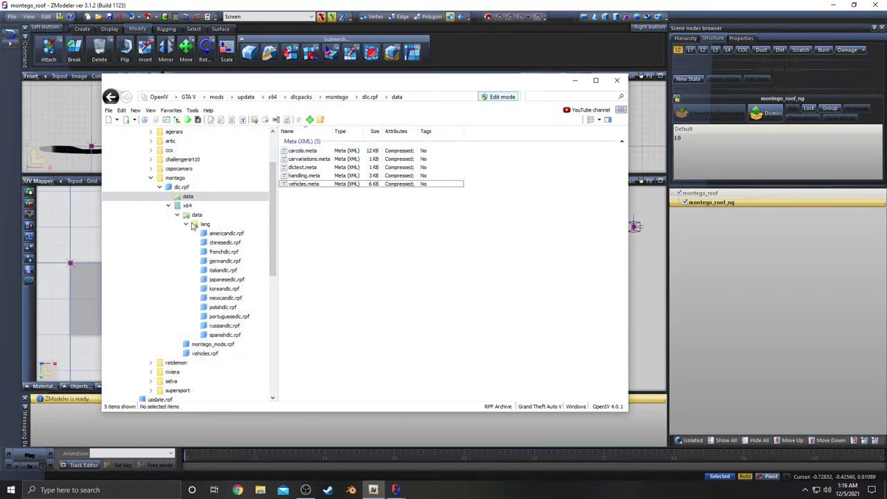
Preview montego_roof.yft from montego_mods.rpf in the Model Viewer, orbiting around it, then close it
click(211, 233)
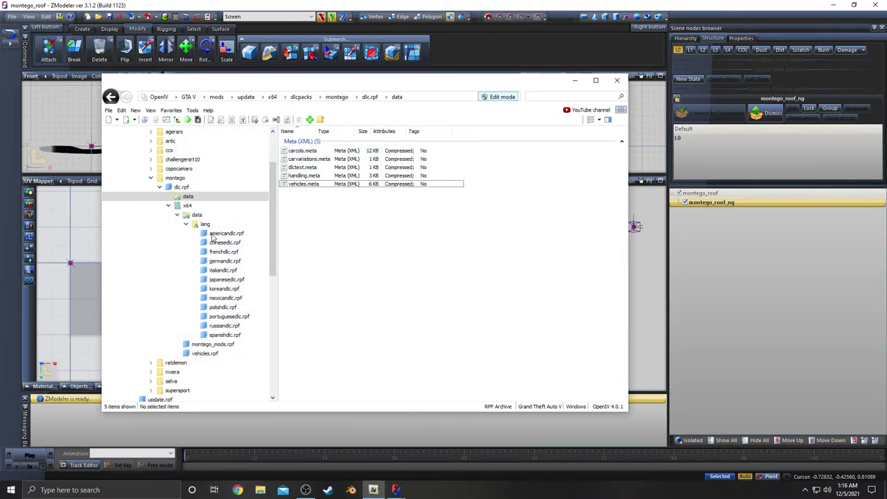
click(210, 344)
click(326, 153)
double_click(325, 153)
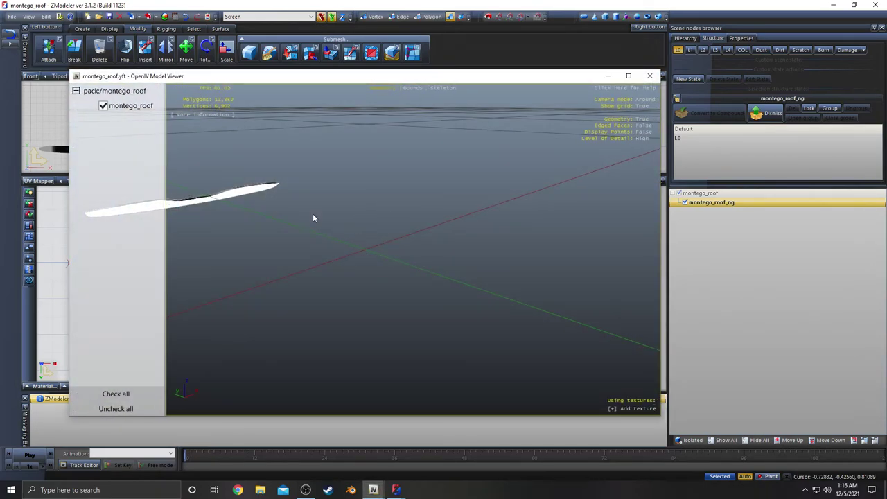
drag(312, 217, 548, 143)
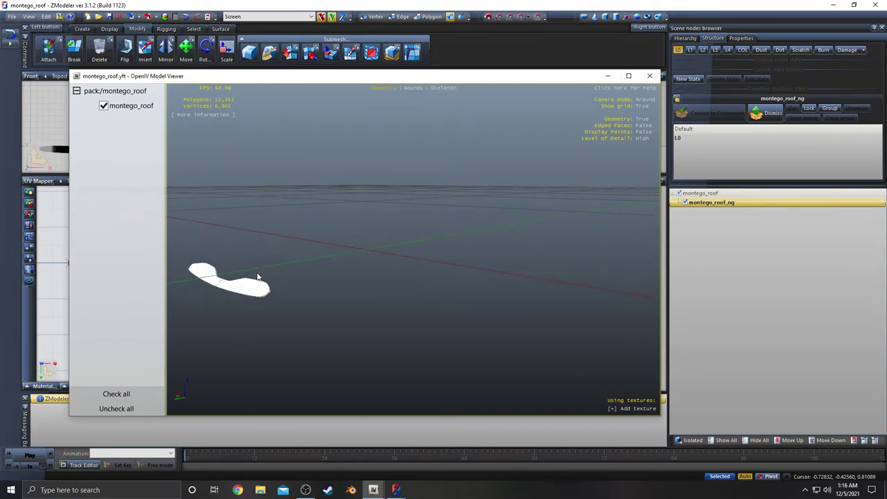
drag(257, 283, 405, 275)
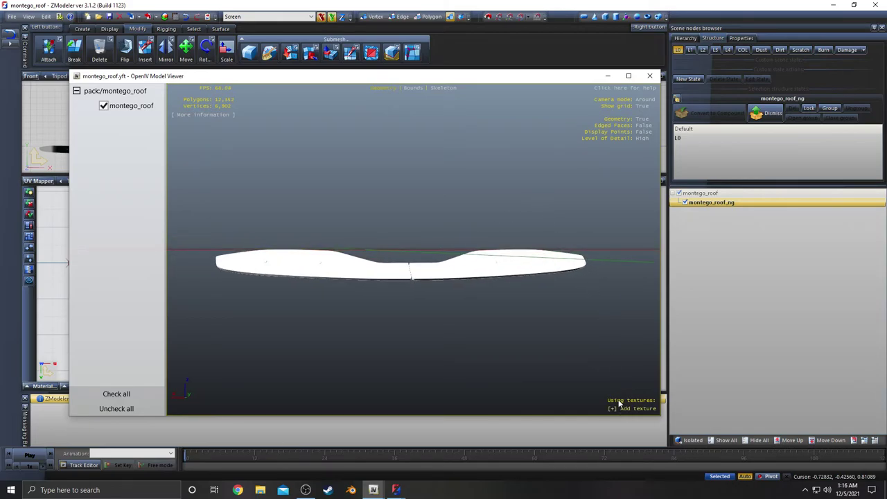
click(650, 75)
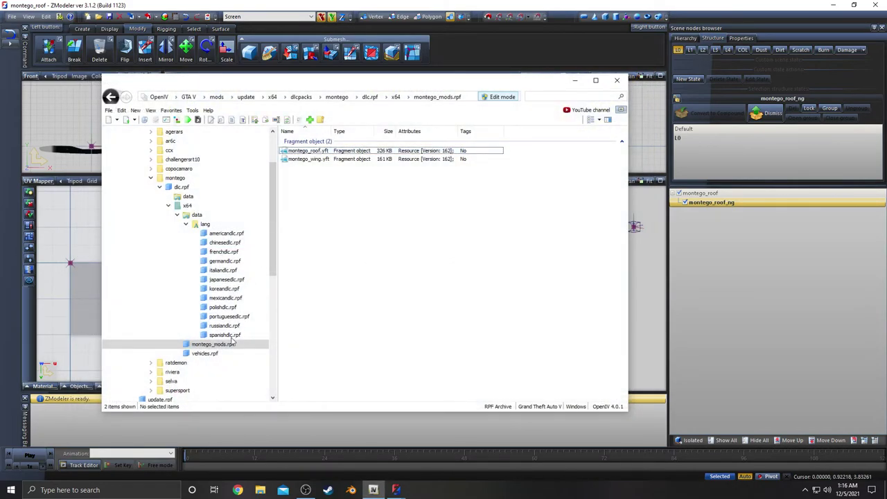
Glance at montego.ytd in vehicles.rpf, then review carvariations.meta for the 1313_montego_modkit kit without changes
click(215, 354)
click(333, 182)
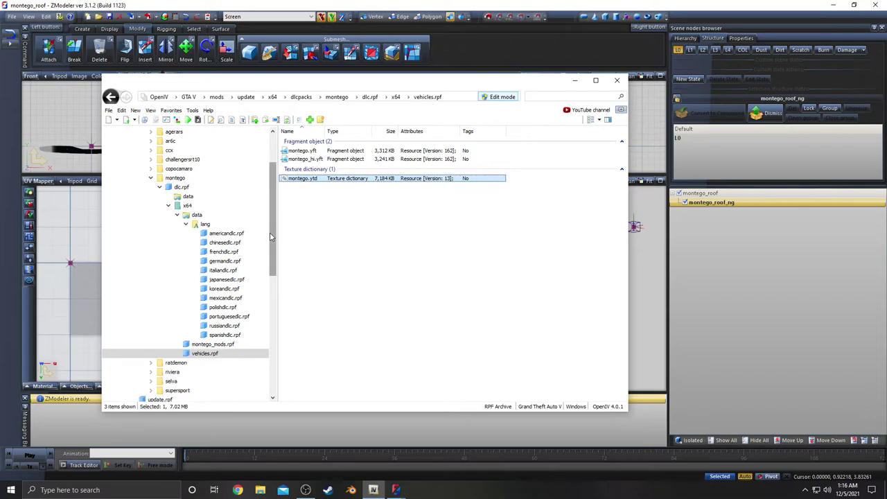
click(188, 198)
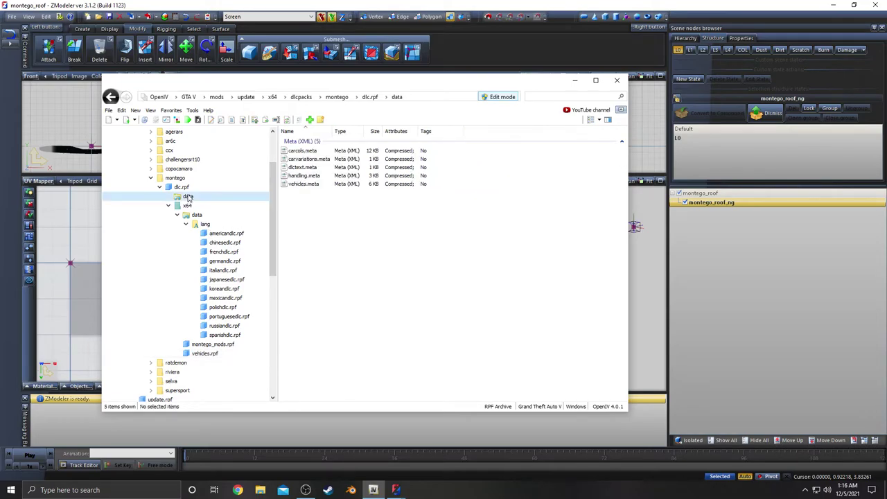
right_click(309, 159)
click(330, 171)
scroll(357, 197, down, 8)
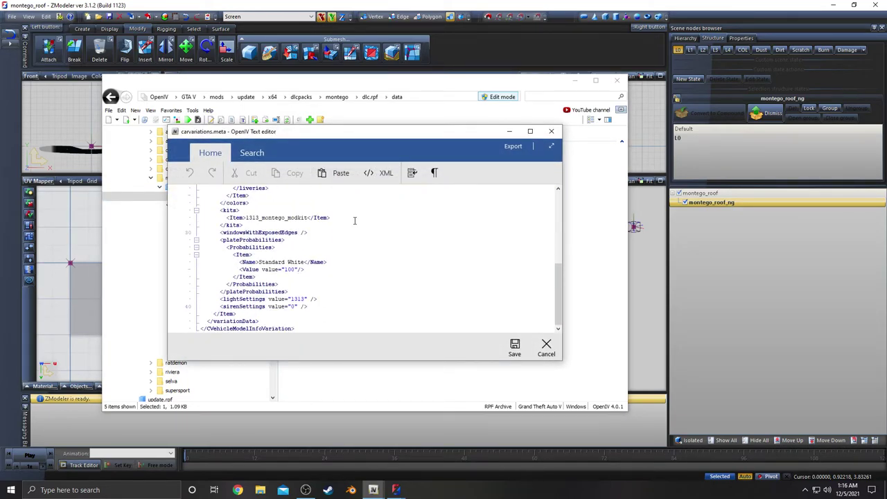
scroll(358, 221, up, 8)
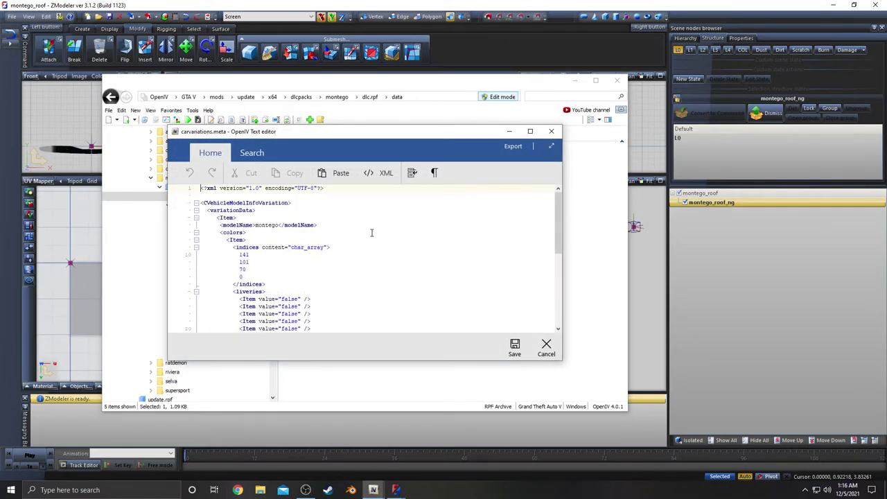
click(546, 347)
Open carcols.meta in OpenIV's text editor and scroll through its contents
right_click(314, 155)
click(334, 158)
scroll(274, 240, down, 4)
scroll(275, 239, down, 4)
scroll(284, 239, up, 1)
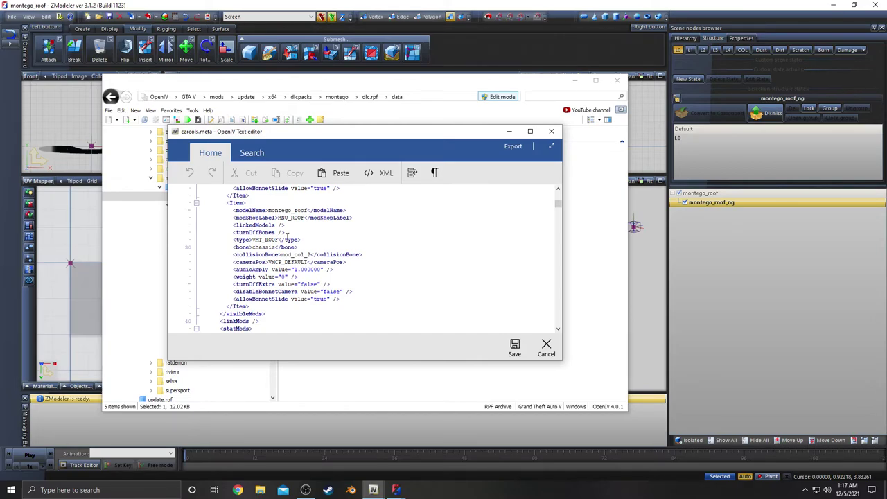
scroll(290, 207, up, 7)
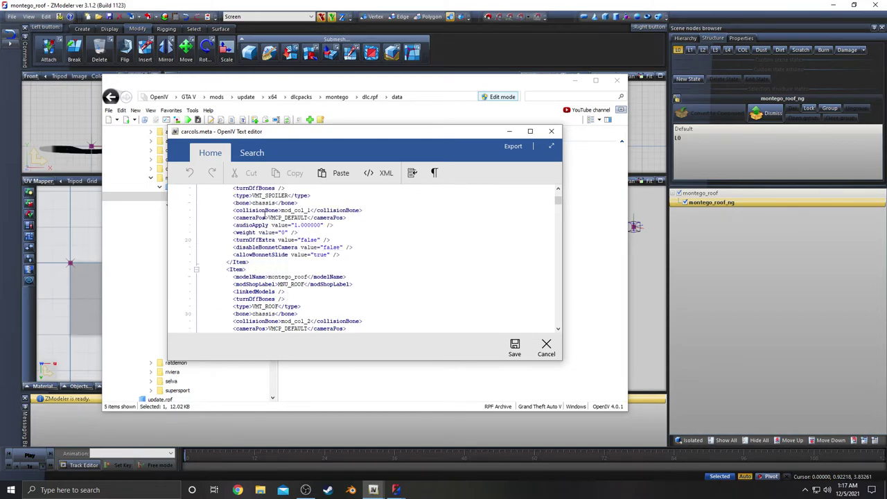
scroll(257, 226, down, 1)
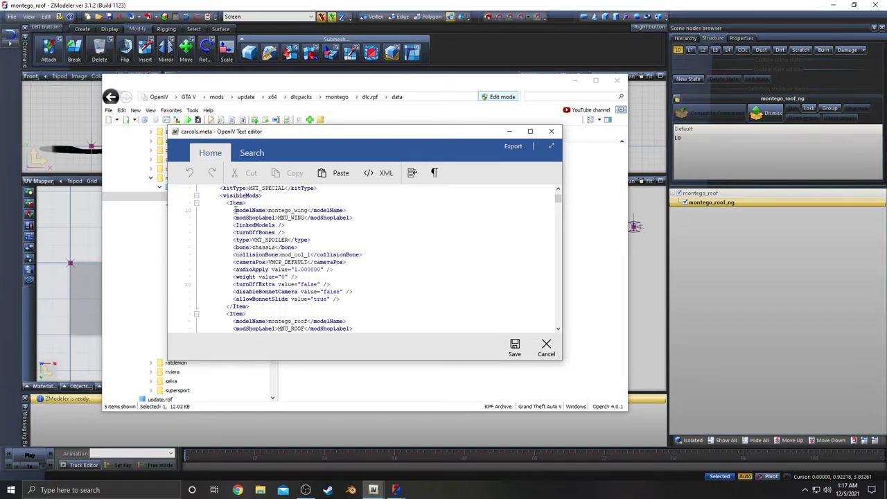
Check the montego_wing item's MNU_WING label and its mod_col_1 collisionBone value
drag(227, 203, 251, 307)
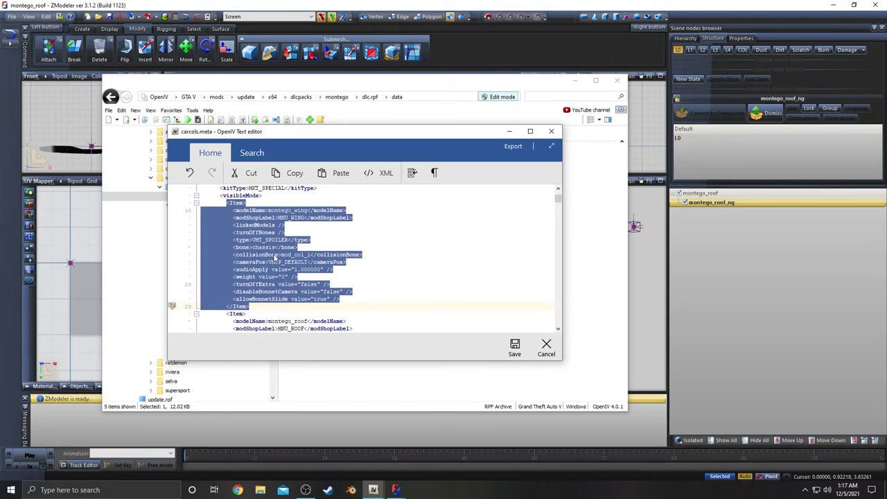
click(278, 218)
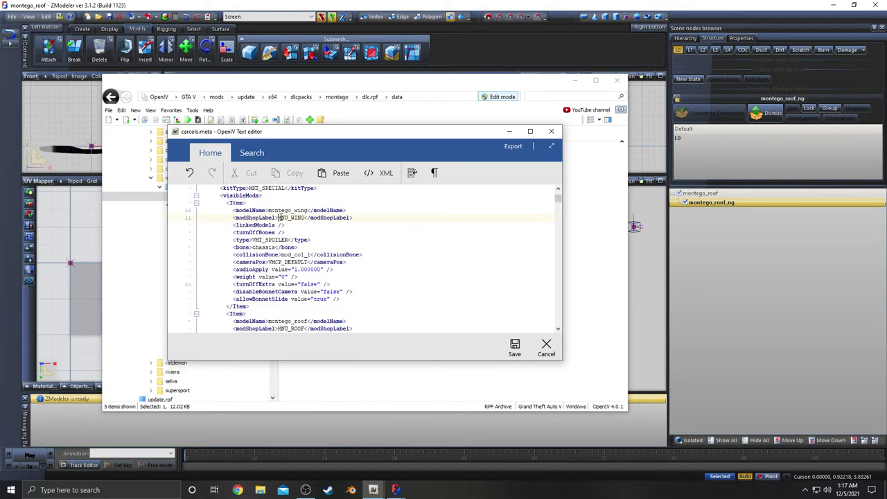
drag(278, 218, 303, 219)
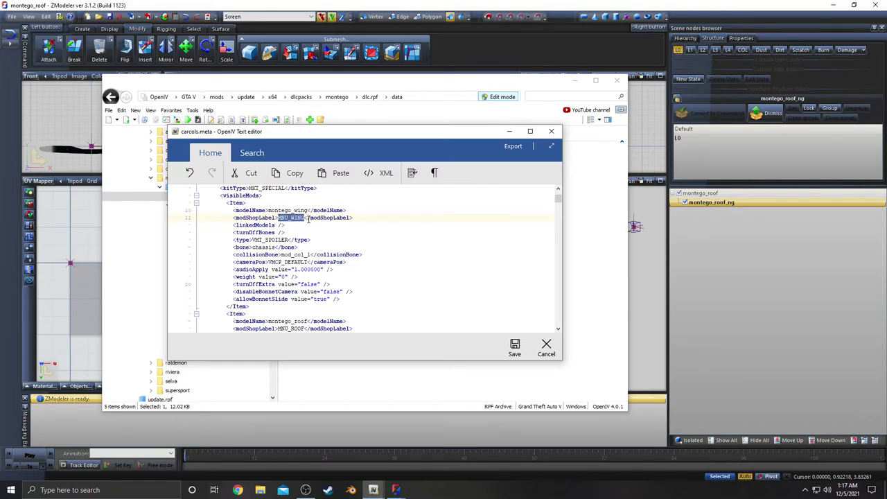
key(Down)
key(Down)
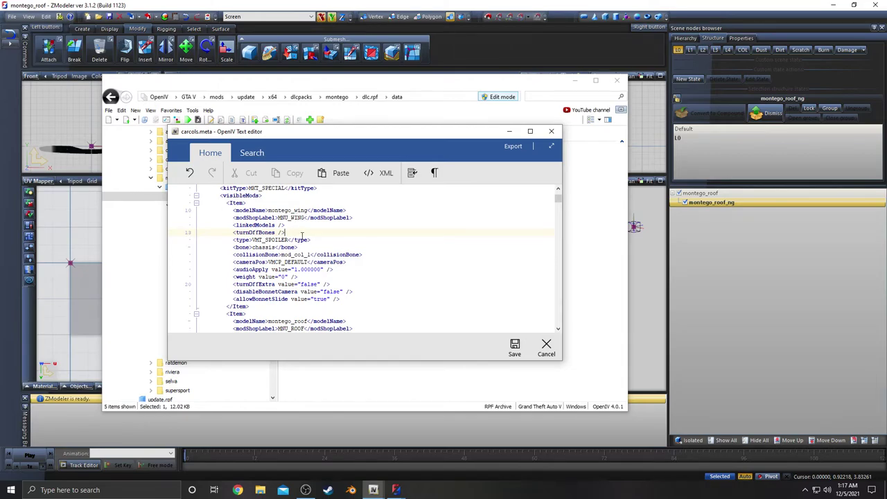
drag(282, 255, 310, 254)
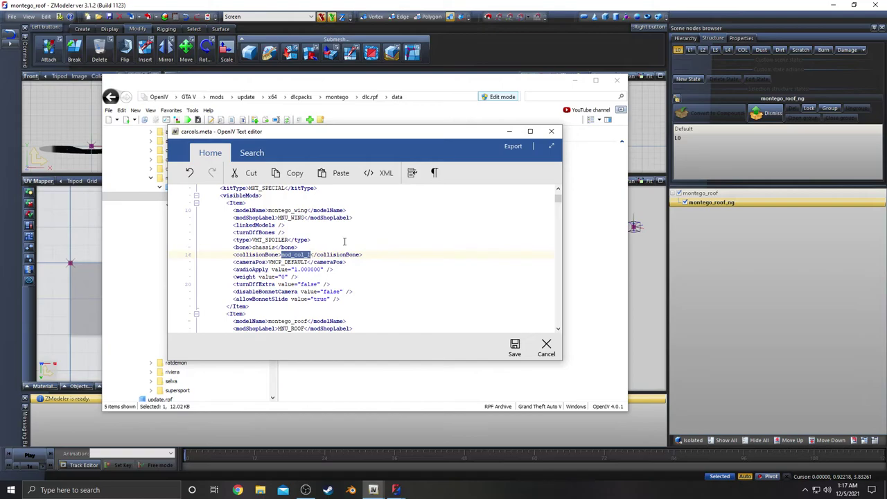
click(344, 241)
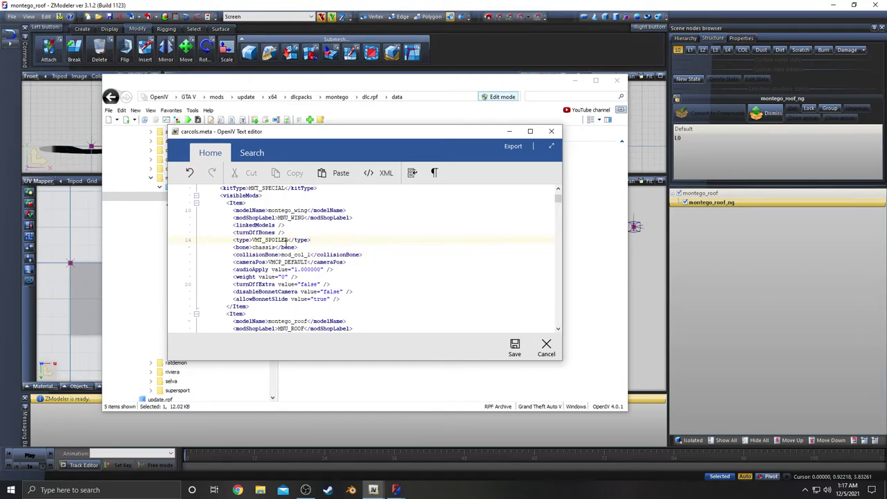
scroll(330, 247, up, 1)
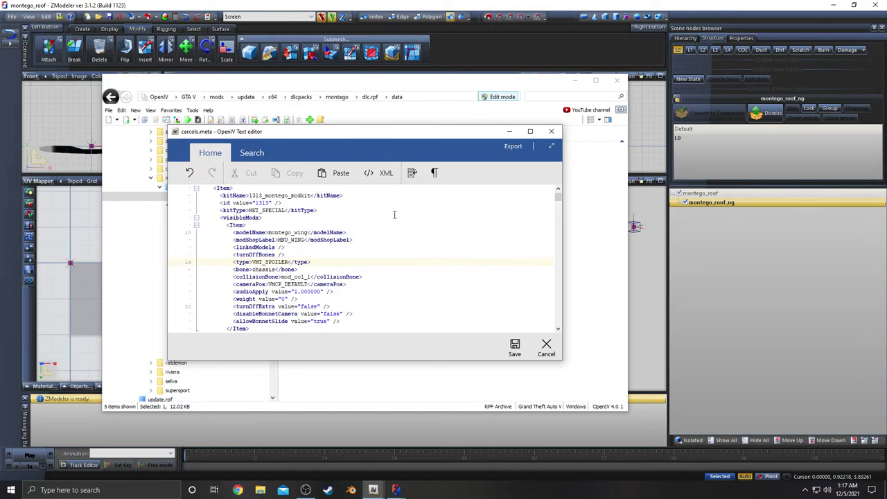
Cancel carcols.meta, close montego_roof without saving, and switch to the montego scene
click(547, 347)
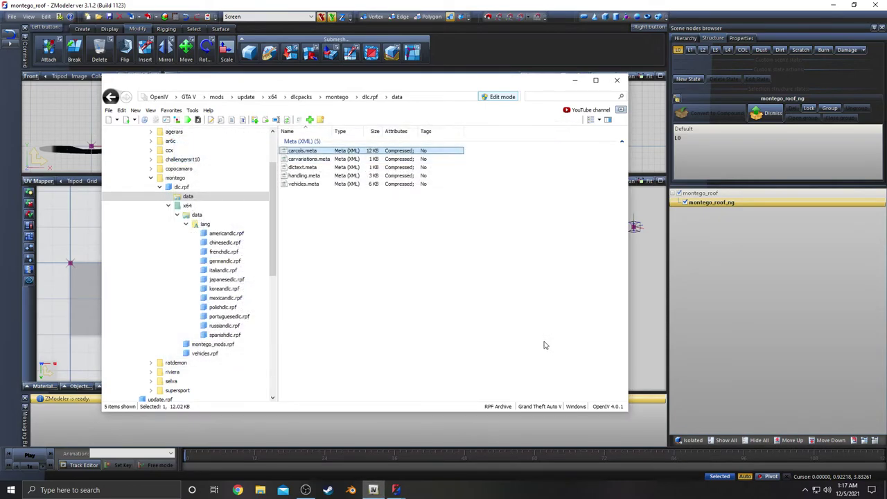
click(332, 239)
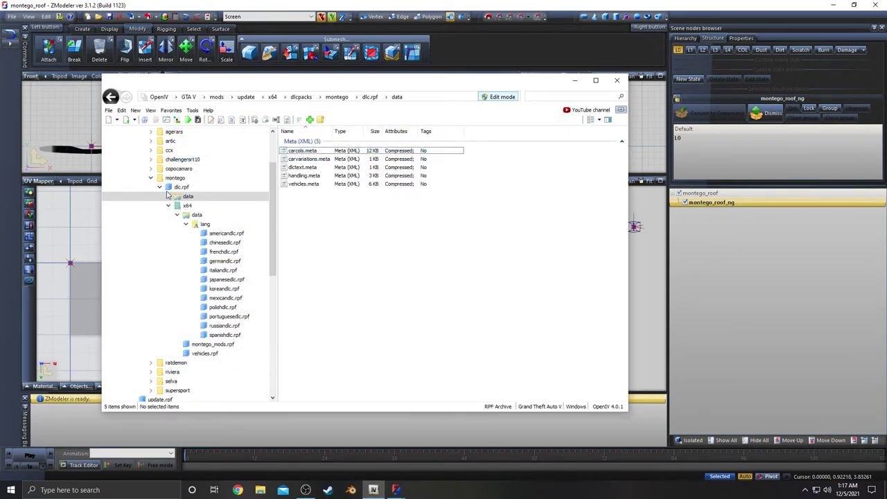
click(732, 258)
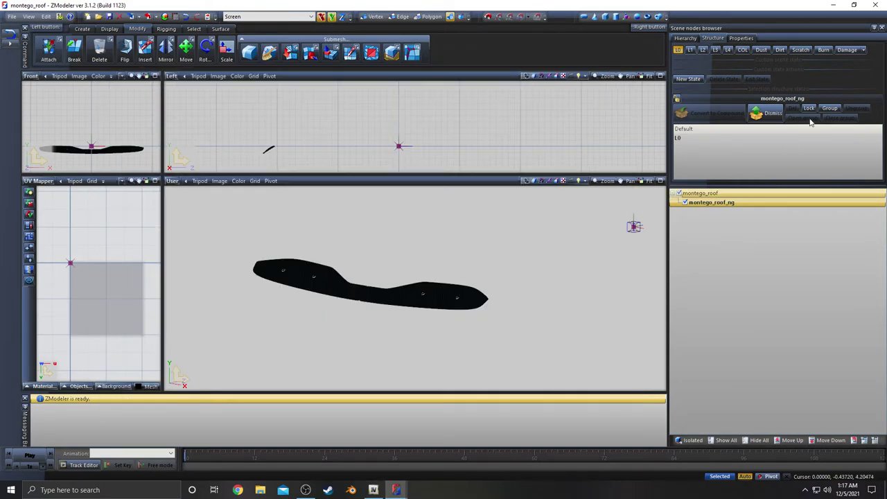
click(878, 5)
click(459, 269)
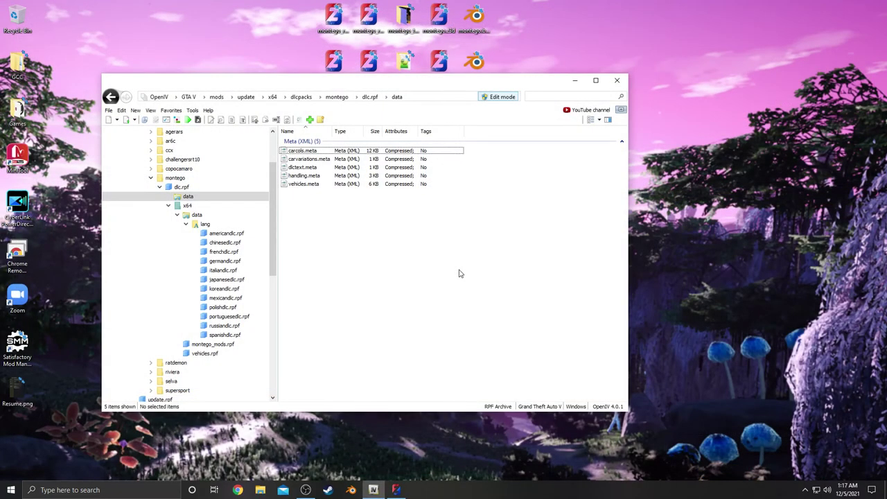
click(405, 484)
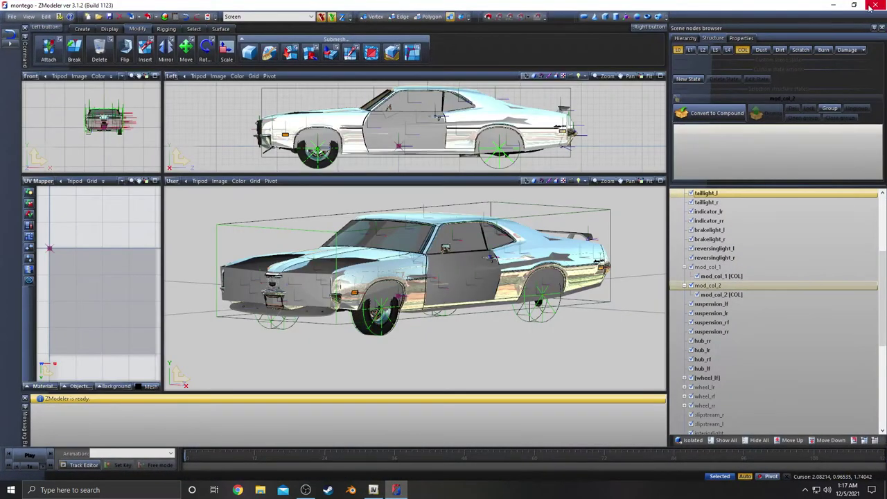
Inspect the mod_col_2 node and its [COL] collision child in the Scene nodes browser
click(684, 267)
click(685, 276)
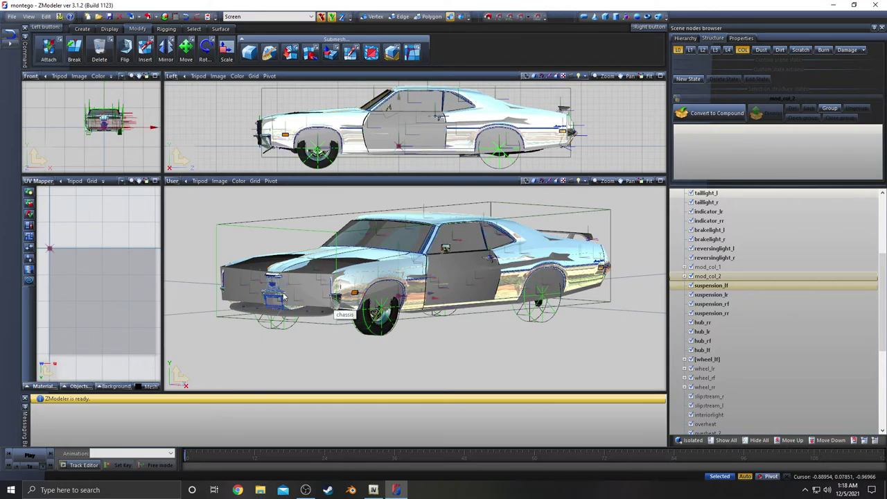
click(720, 295)
click(703, 277)
click(685, 276)
click(703, 277)
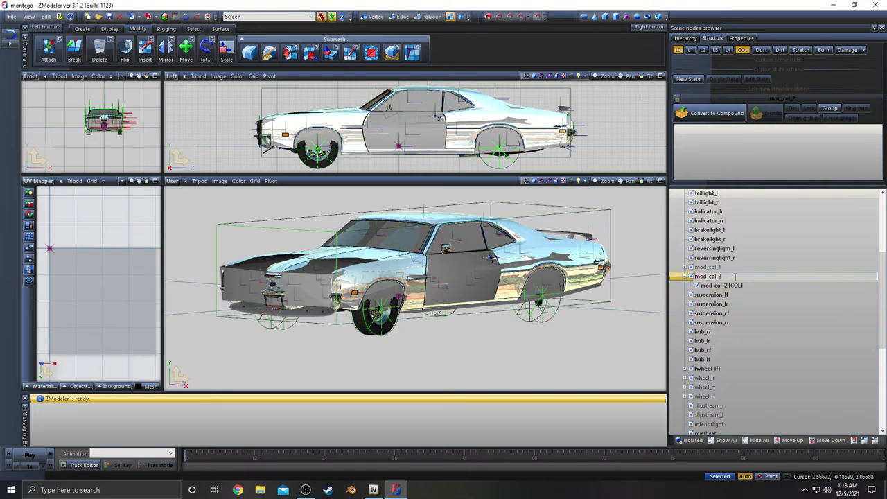
click(725, 285)
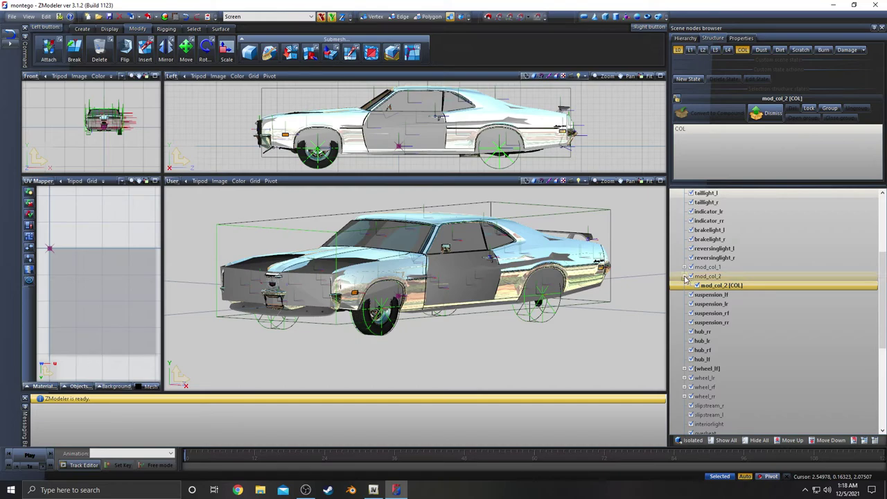
click(728, 278)
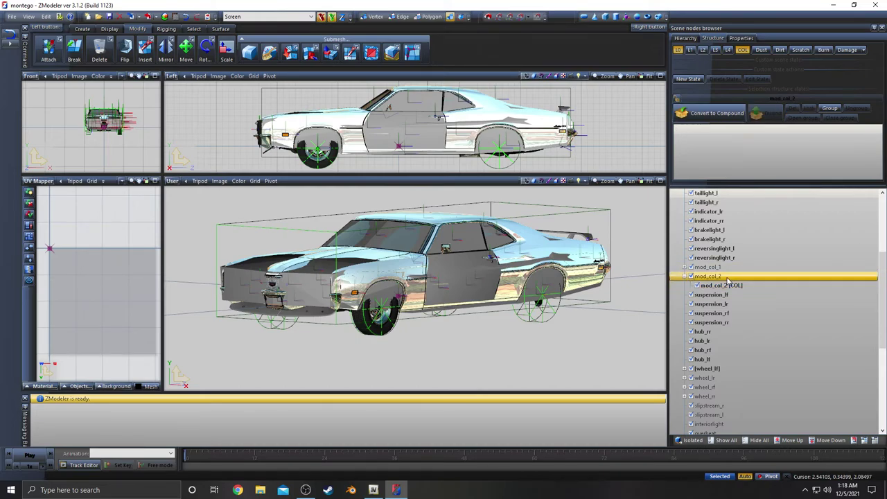
click(685, 276)
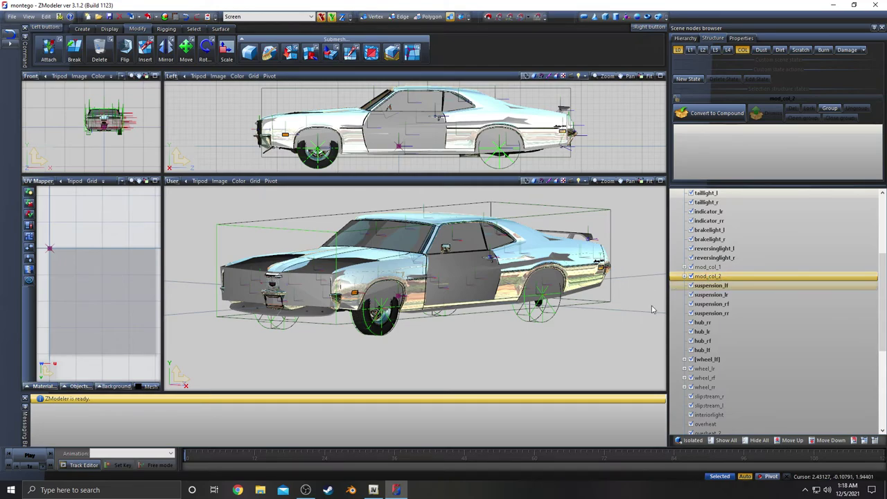
Collapse the chassis and montego root nodes, then close the montego scene
scroll(763, 246, up, 5)
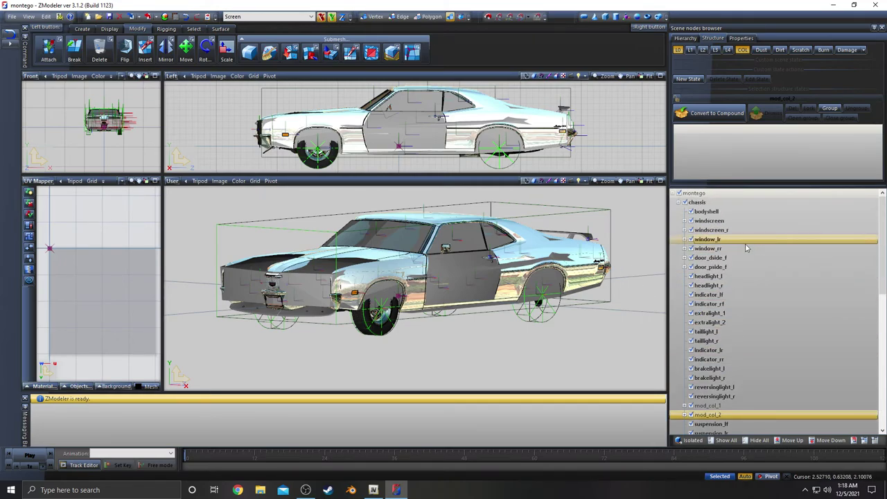
click(677, 201)
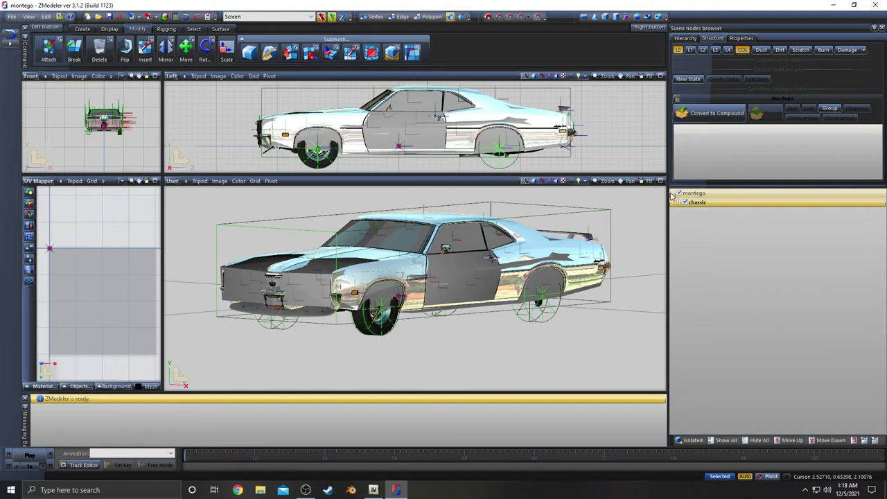
click(677, 194)
click(877, 6)
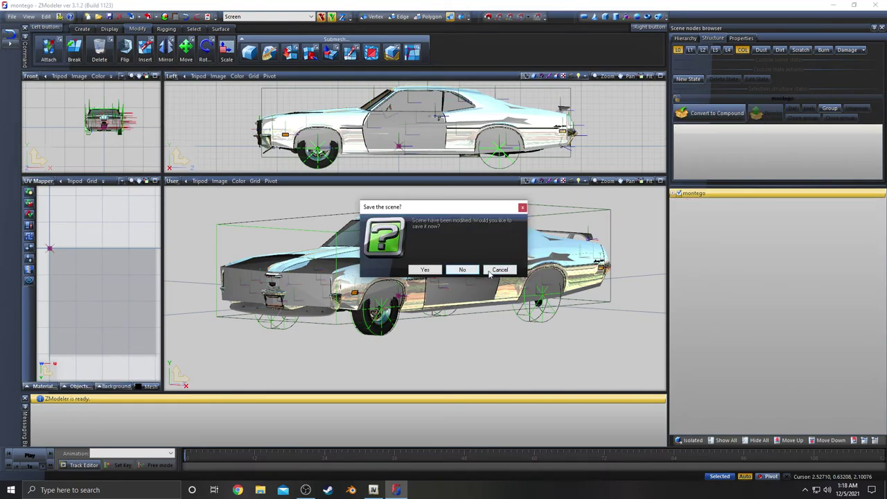
Cancel the close prompt, save the montego scene with Ctrl+S, then exit ZModeler
click(491, 272)
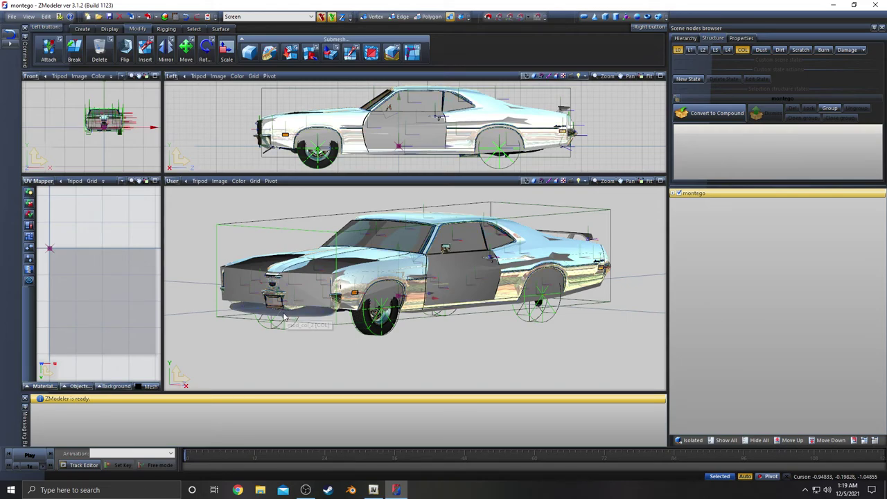
key(ctrl+s)
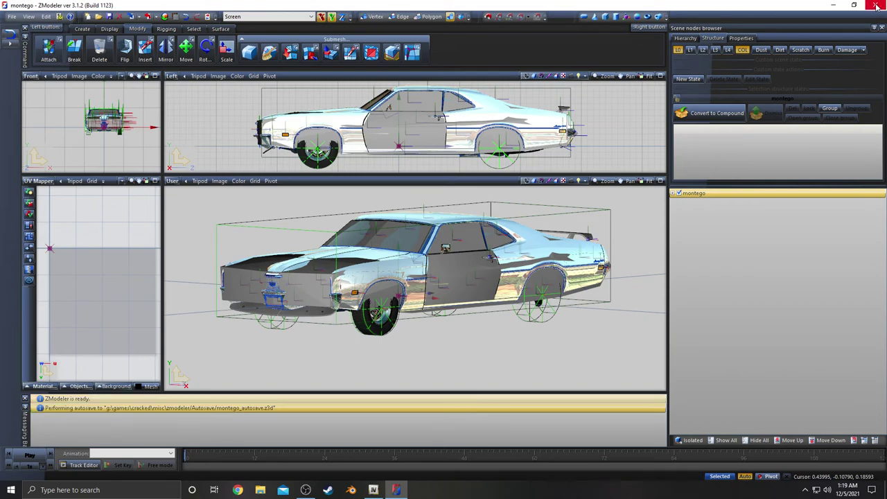
click(878, 6)
Exit ZModeler without saving, collapse the montego and mods folders, and close OpenIV
click(470, 269)
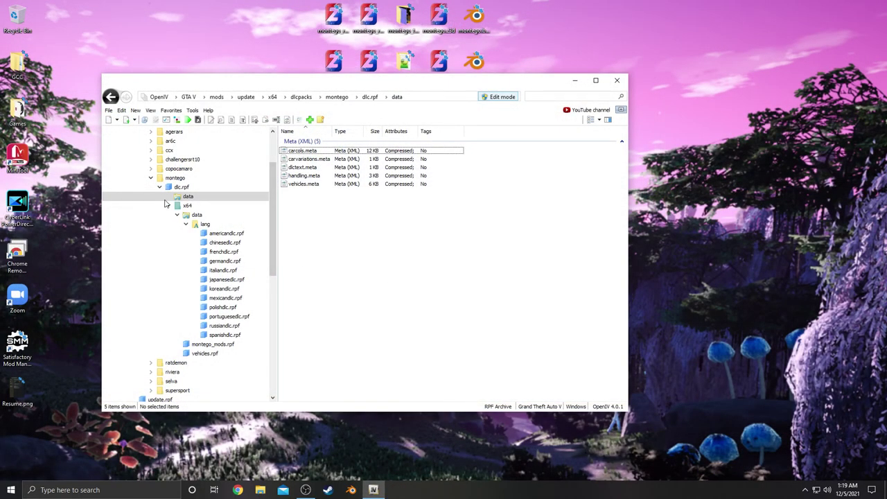
click(151, 179)
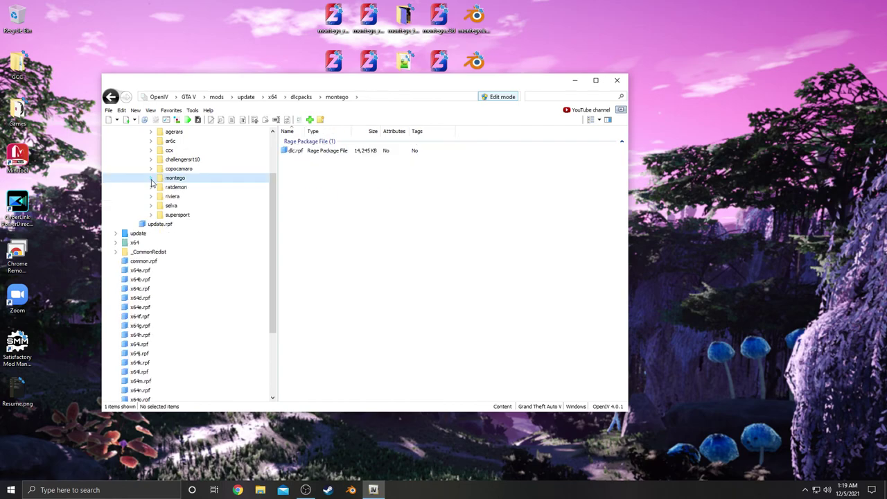
scroll(208, 204, up, 2)
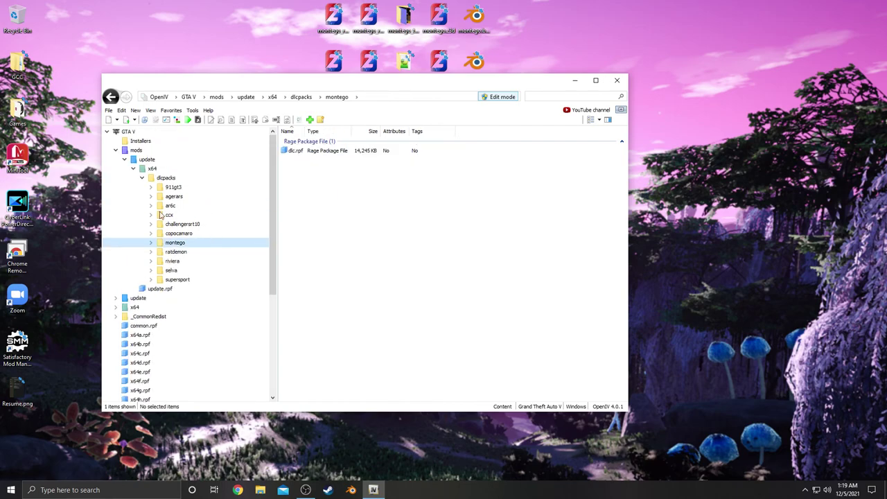
click(116, 151)
click(617, 80)
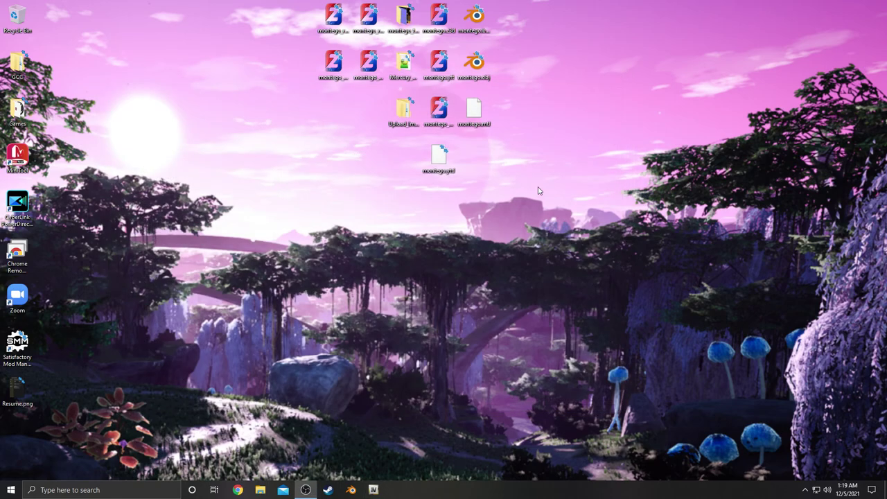
Select all the montego working files and folders on the desktop and remove them
click(332, 70)
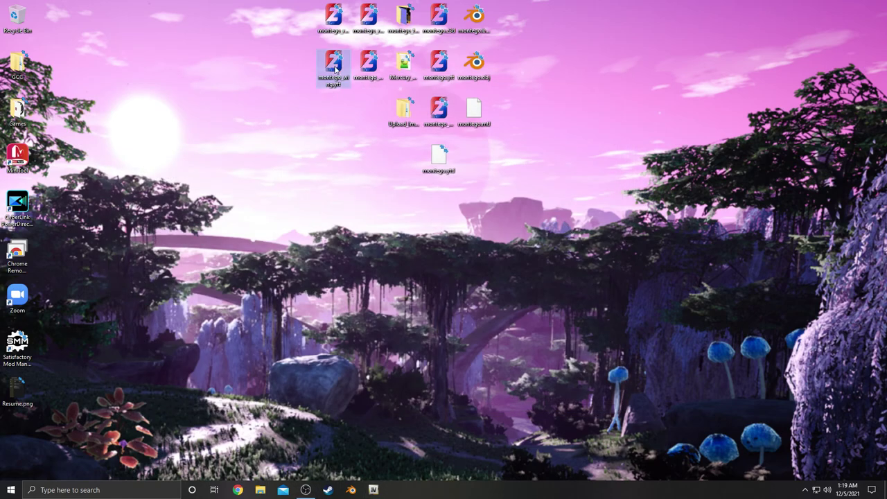
click(338, 27)
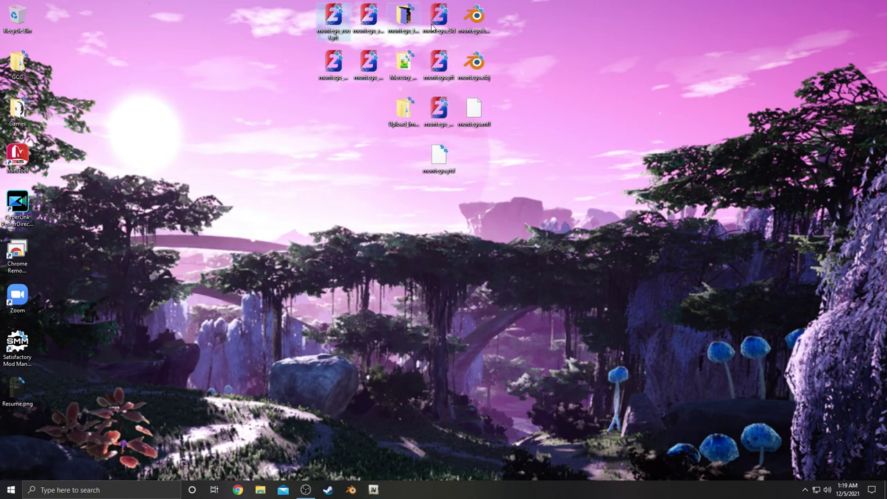
click(419, 26)
click(407, 61)
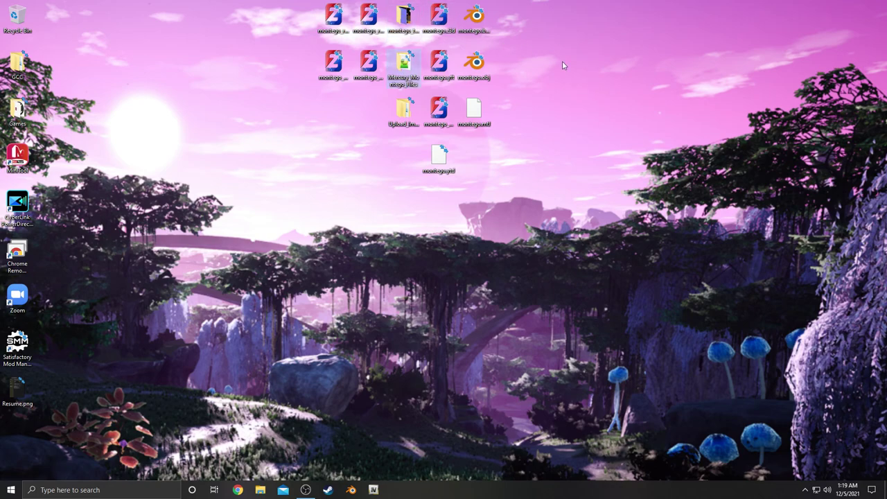
click(409, 107)
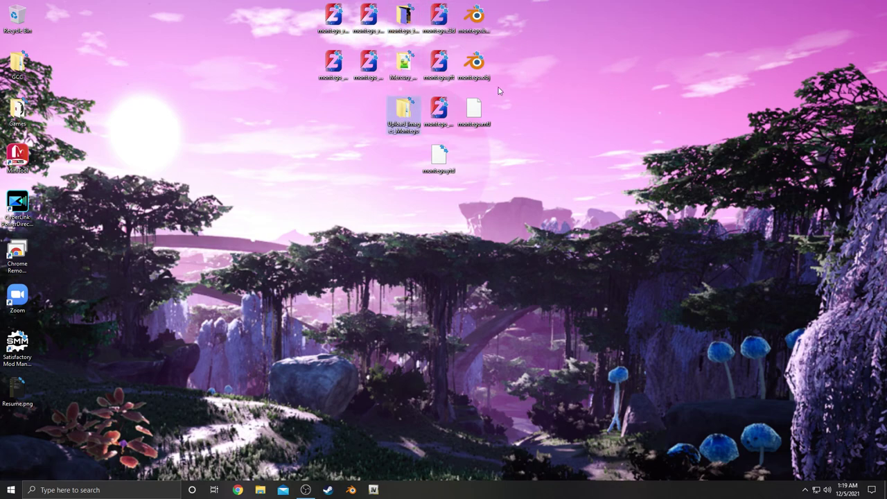
click(440, 111)
drag(523, 215, 15, 28)
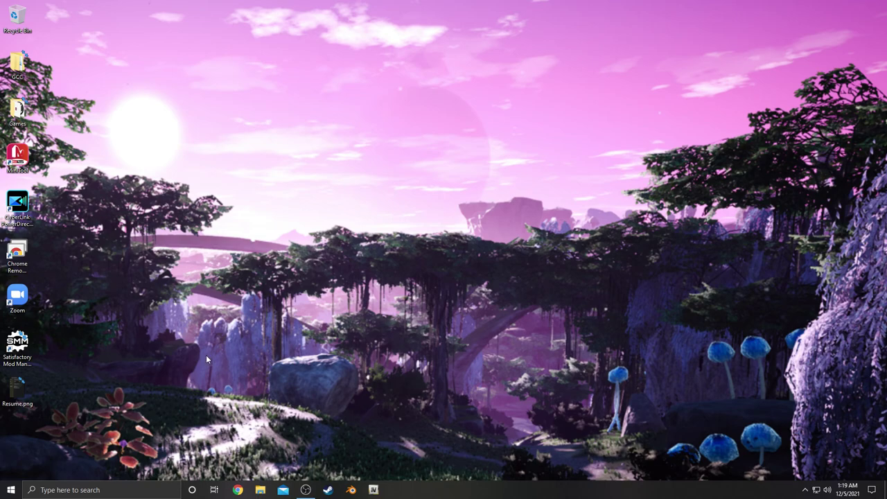
click(305, 489)
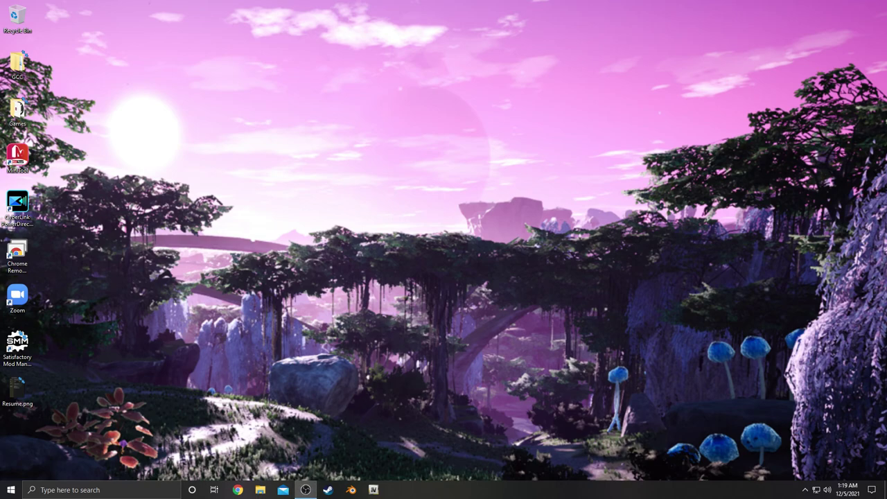